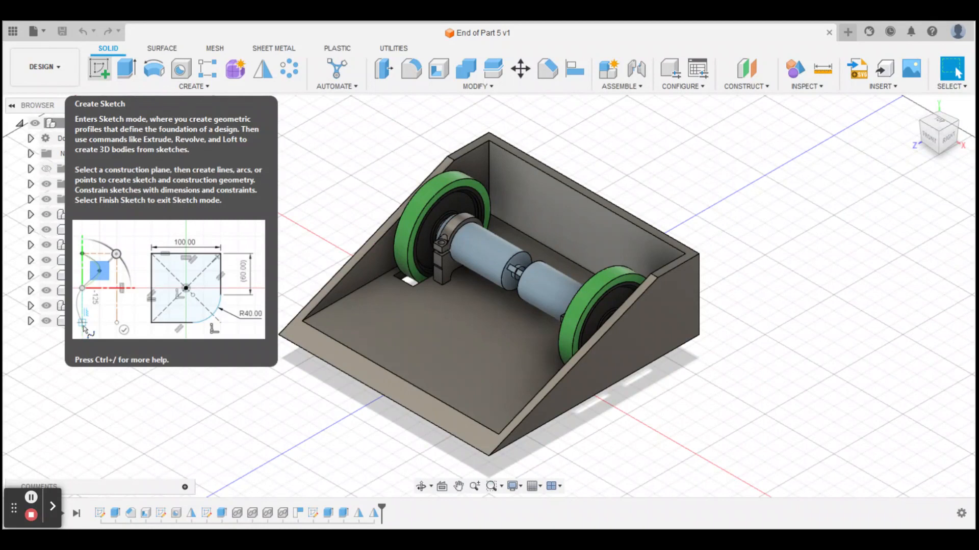
Step: Start a sketch on the inner floor face of the chassis
left_click(100, 68)
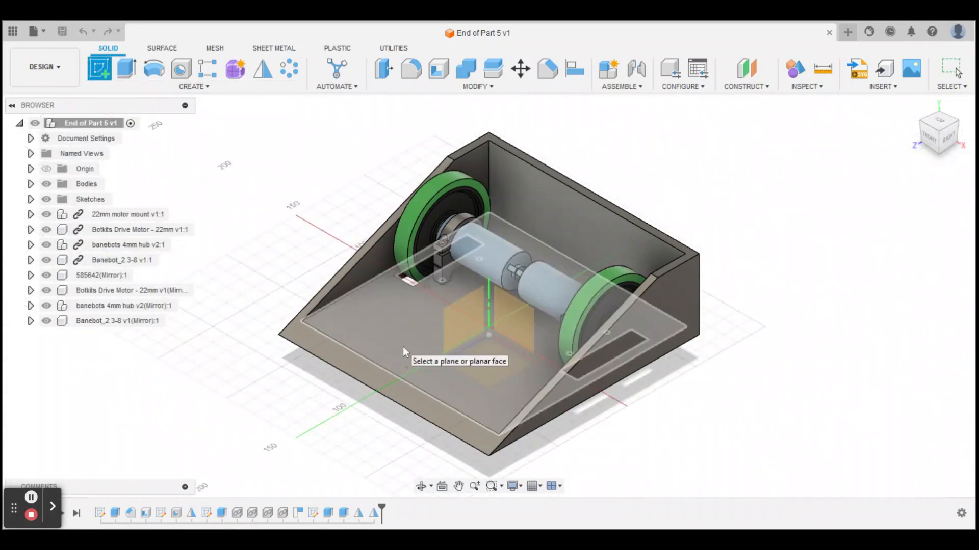
left_click(402, 347)
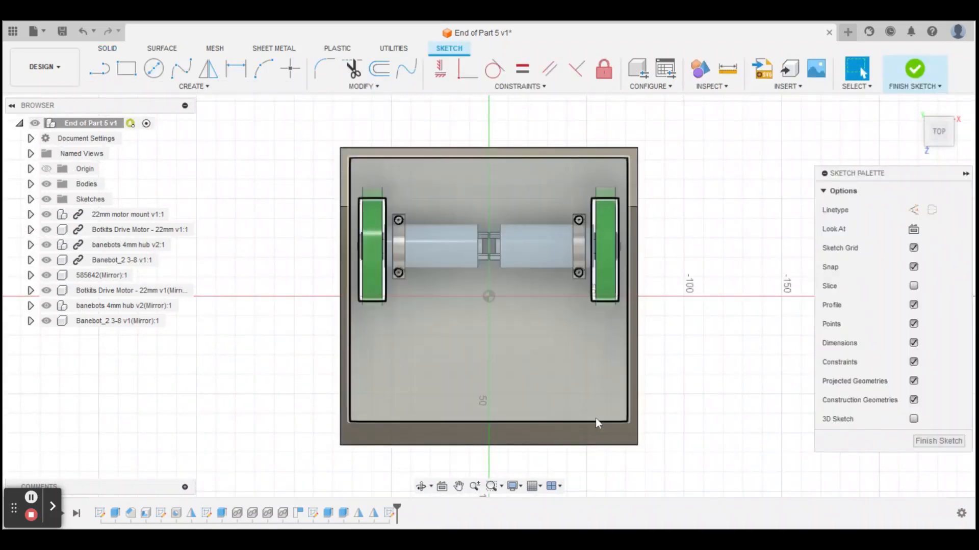
Step: Draw a 2-point rectangle 10 mm wide and 15 mm deep from the floor's front edge, right of centre, and finish the sketch
left_click(193, 87)
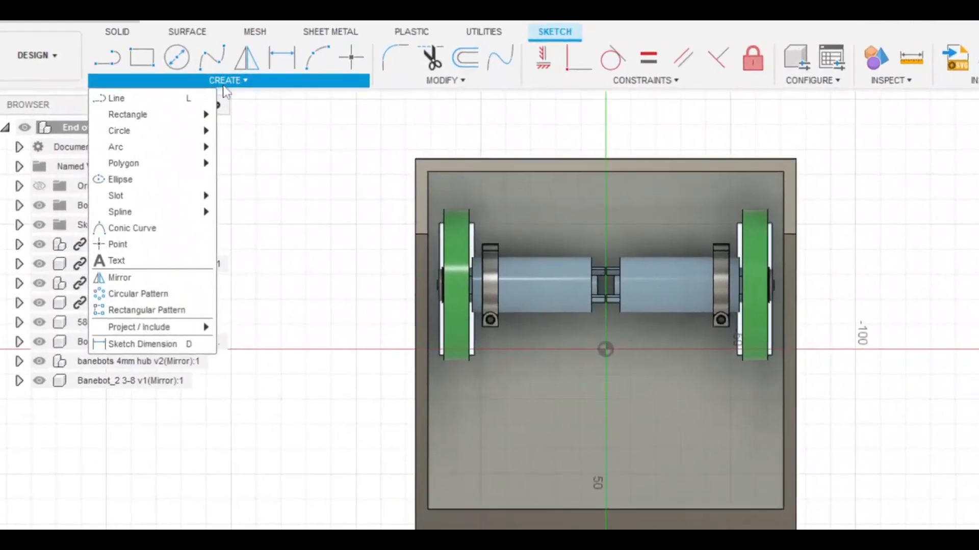
mouse_move(168, 116)
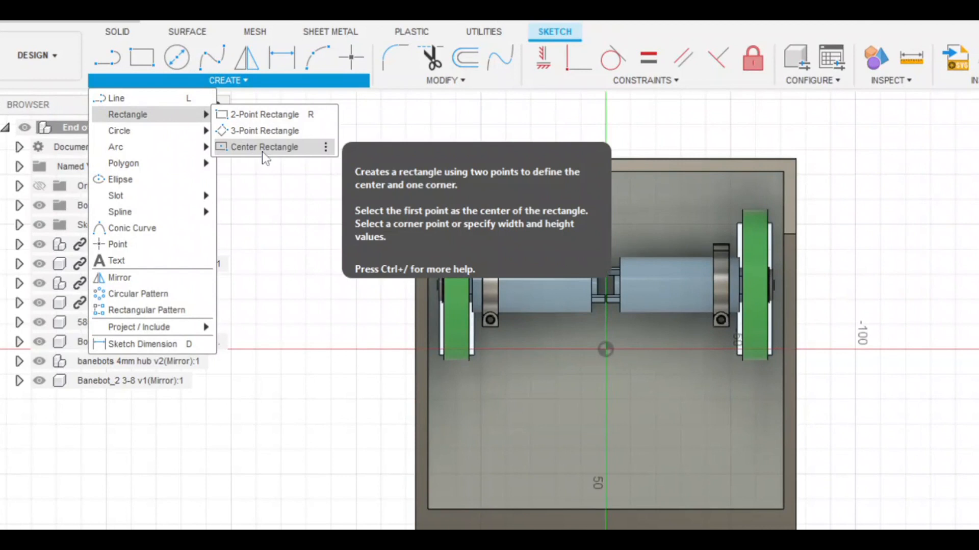
left_click(256, 120)
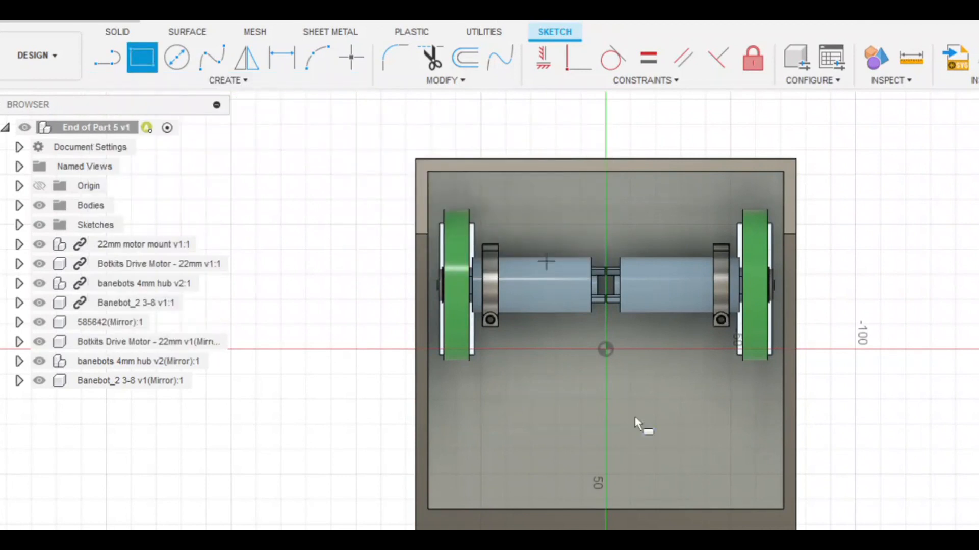
scroll(704, 494, "up", 3)
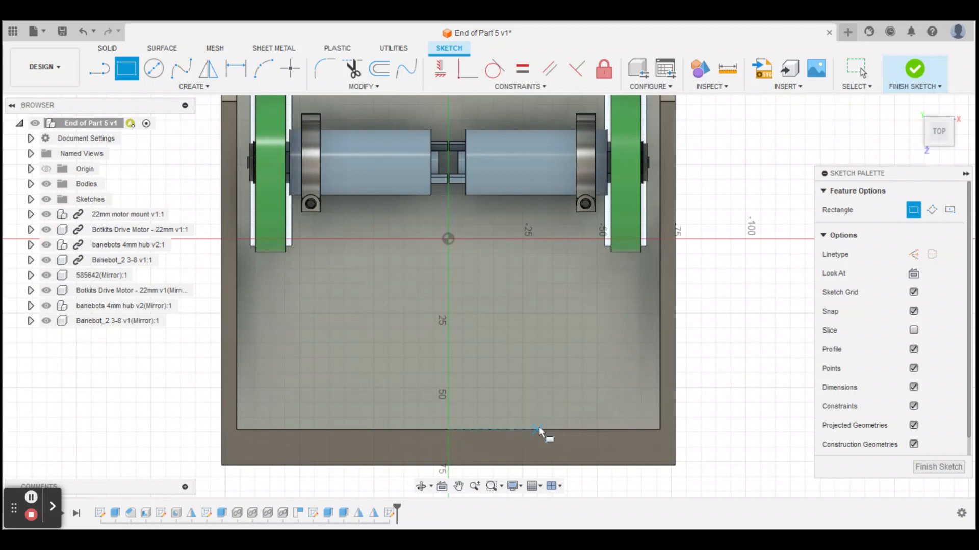
left_click(541, 427)
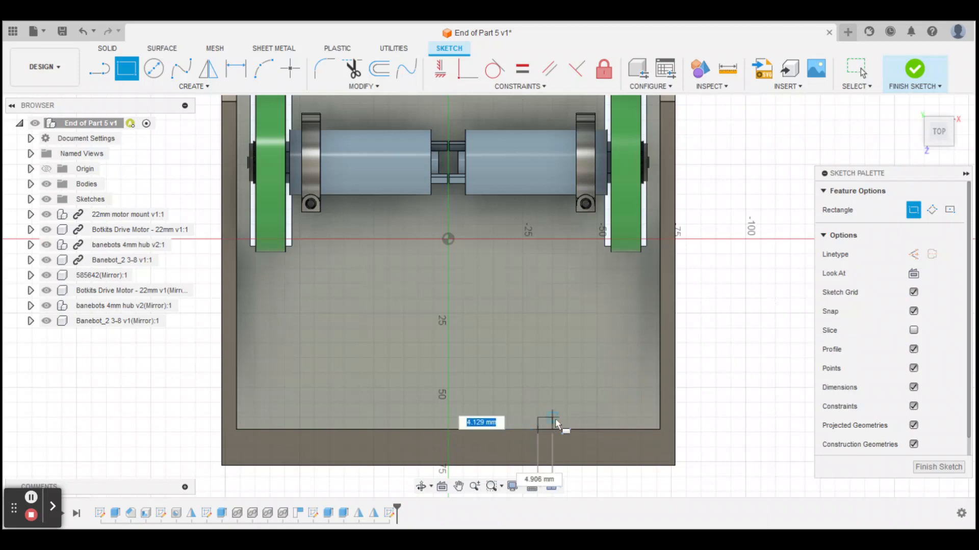
key("Tab")
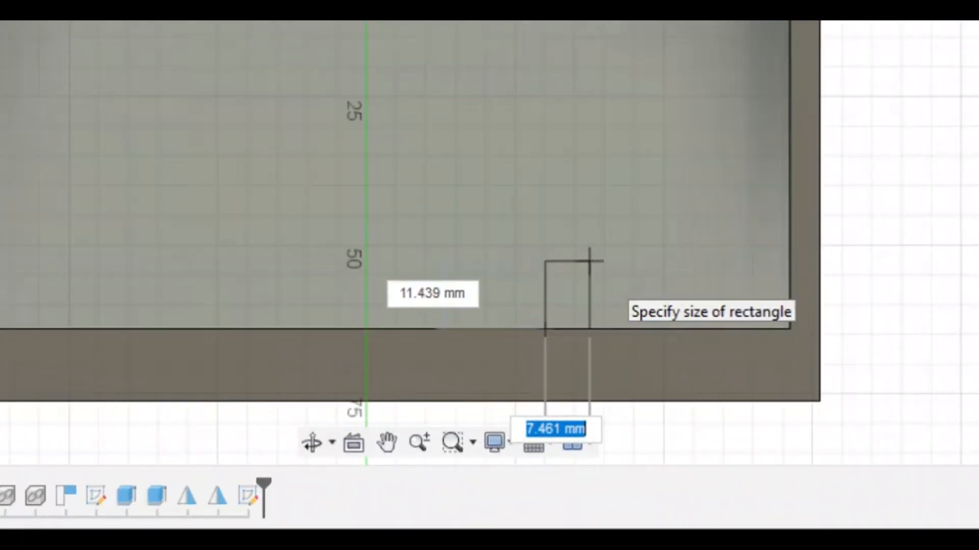
type("10")
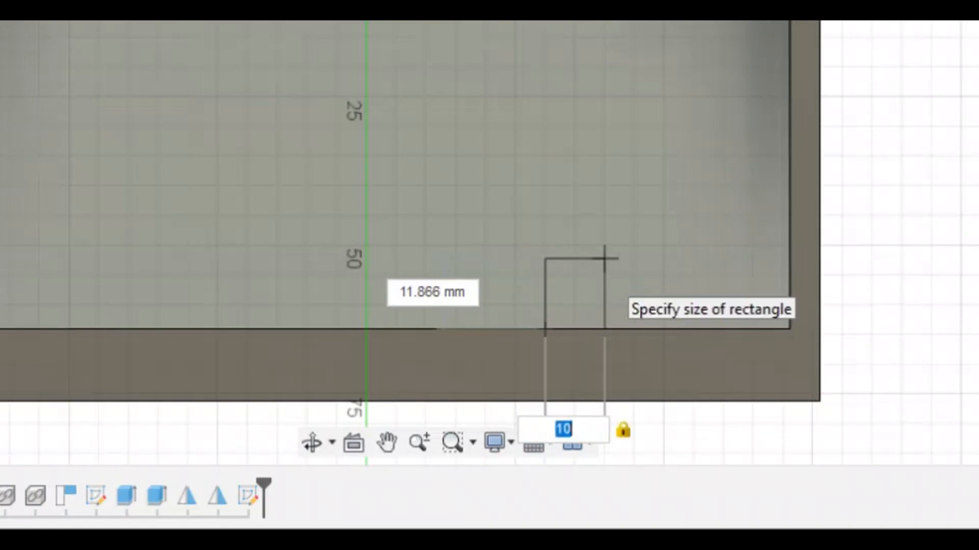
key("Tab")
type("15")
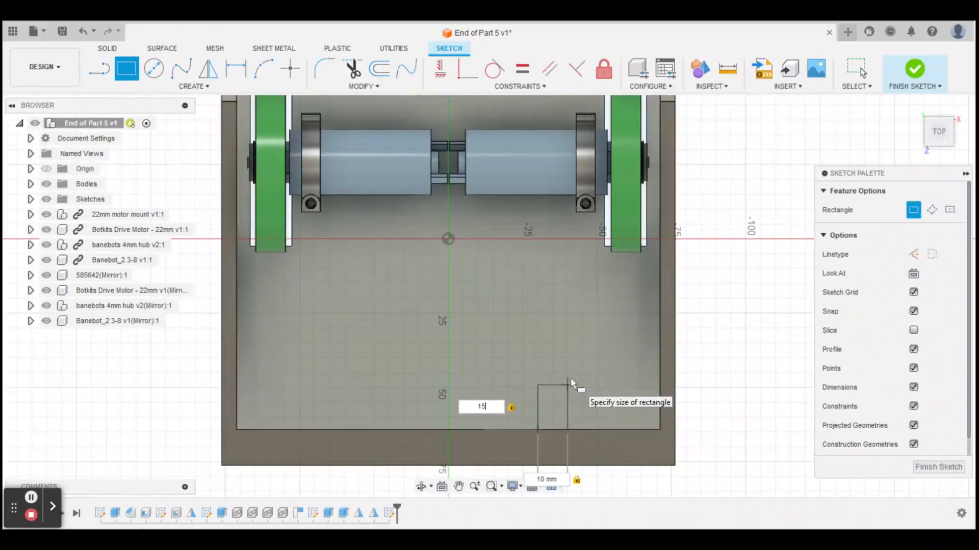
key("Return")
key("Escape")
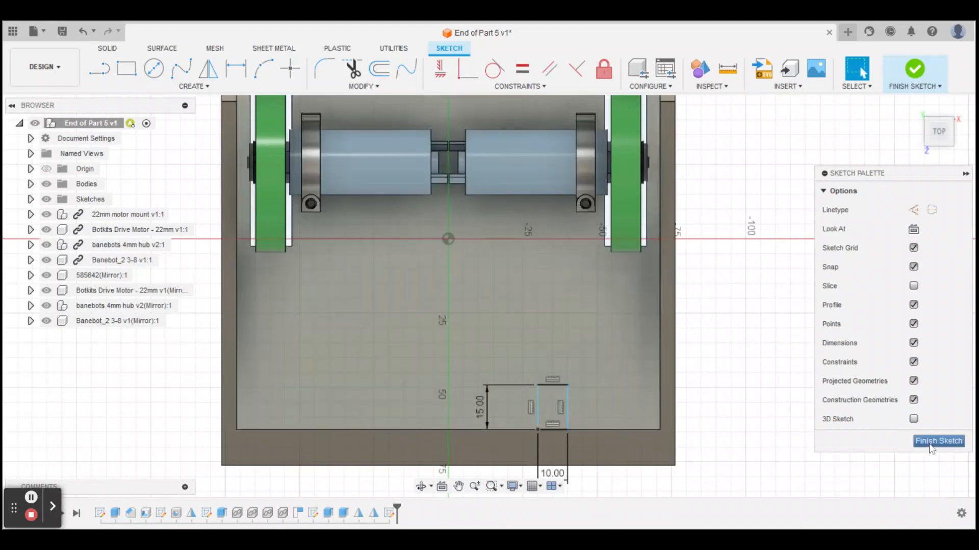
left_click(937, 442)
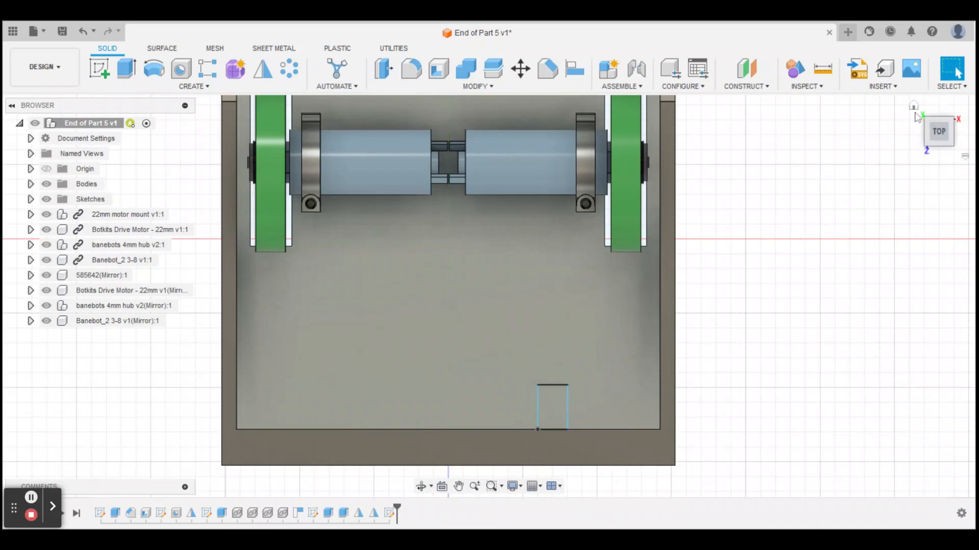
Step: Hide and reshow the Sketches folder from the home view, and expand it to check the individual sketches
left_click(915, 112)
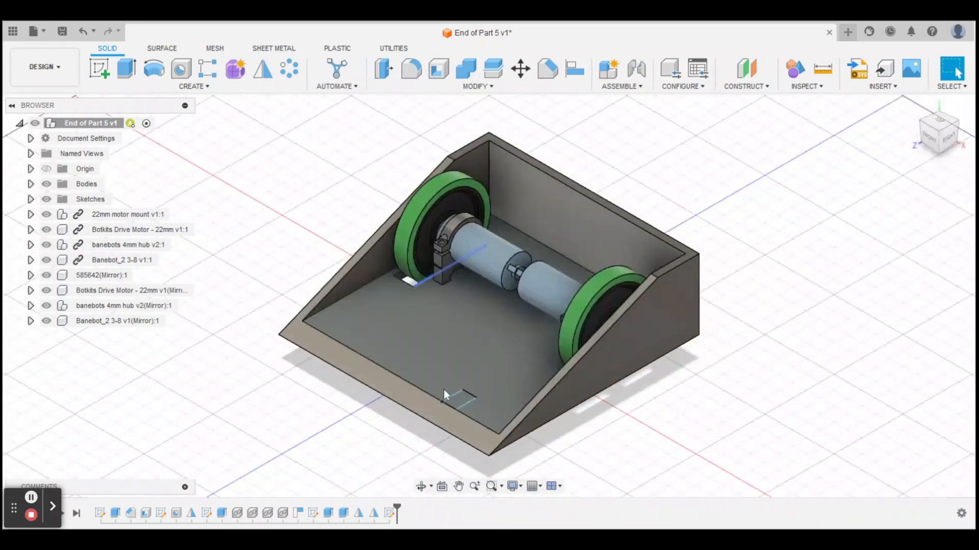
left_click(461, 407)
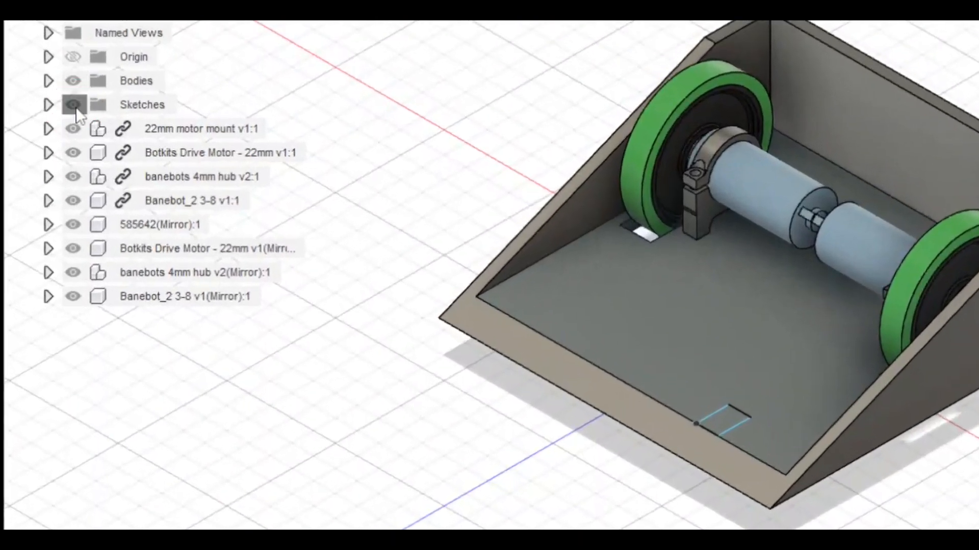
left_click(46, 200)
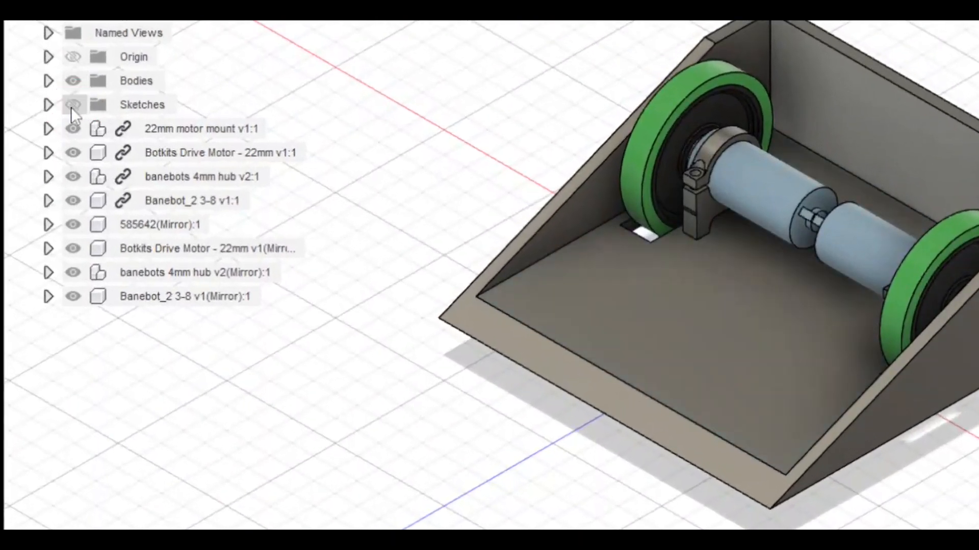
left_click(71, 105)
left_click(49, 104)
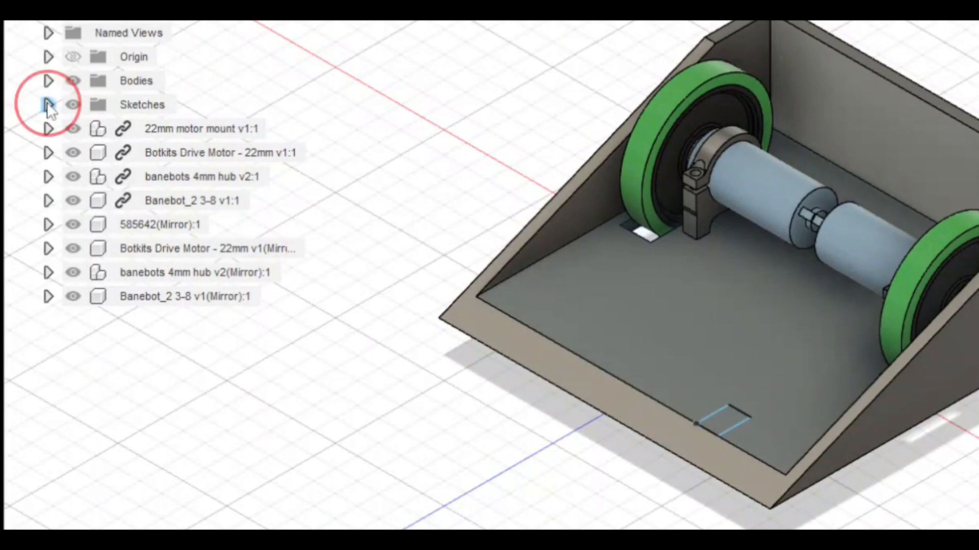
left_click(104, 225)
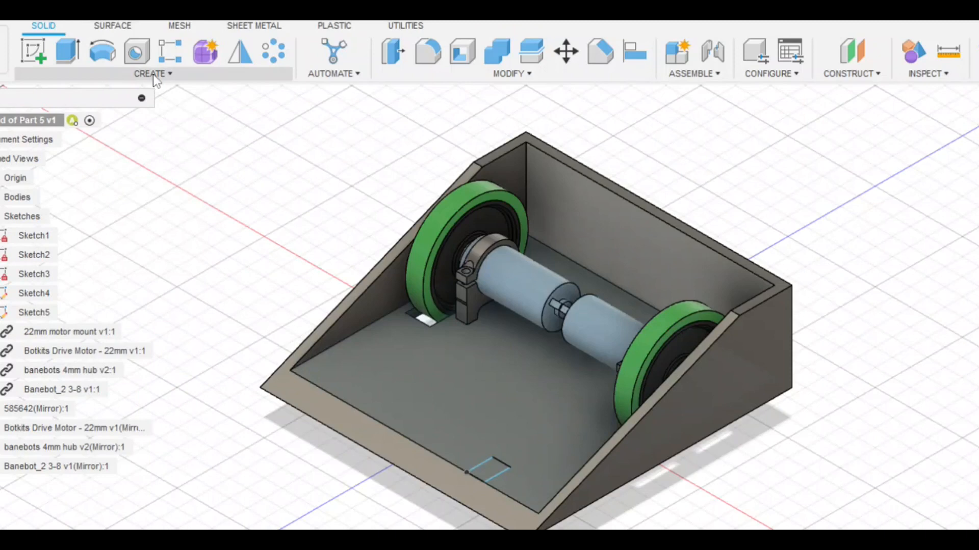
Step: Extrude the 10 × 15 mm rectangle upward 15 mm with the Join operation to form a block on the floor
left_click(73, 56)
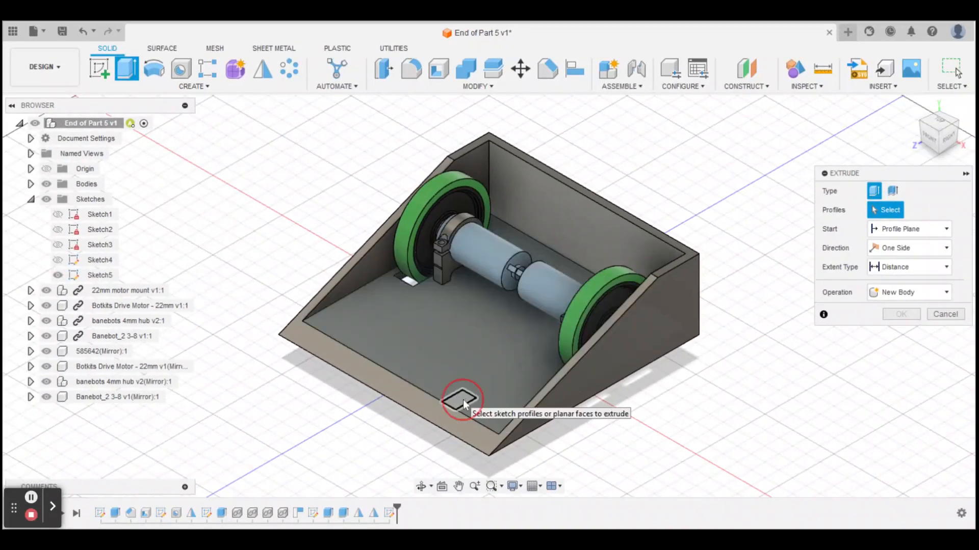
left_click(463, 399)
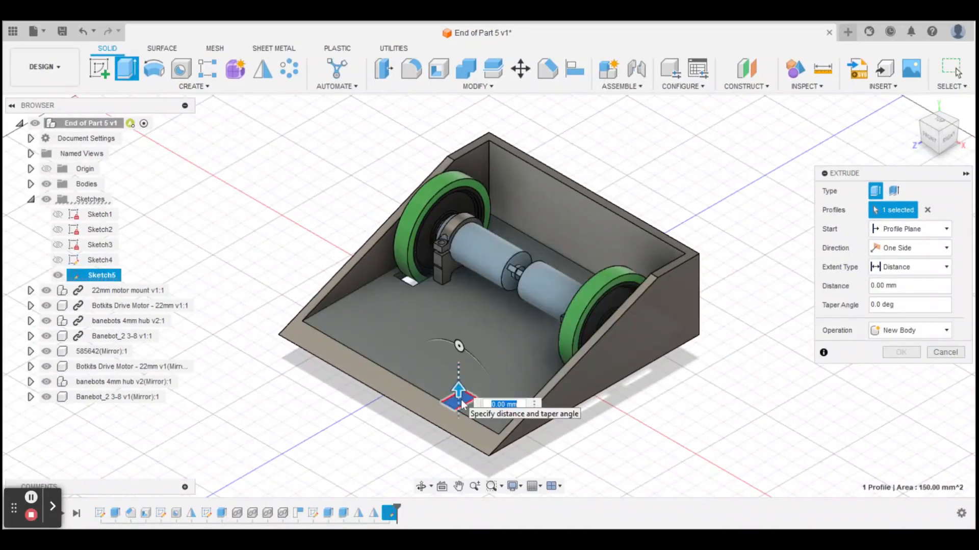
type("15")
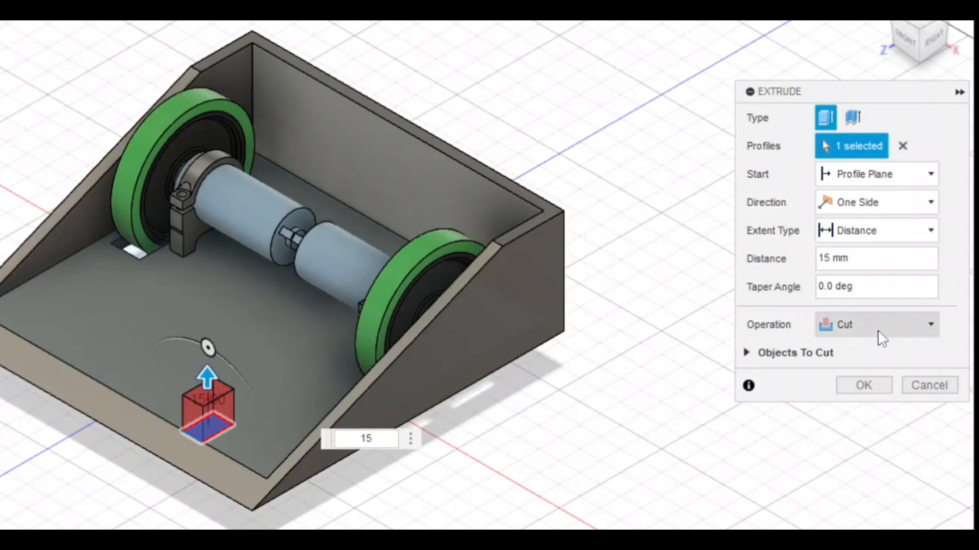
left_click(881, 329)
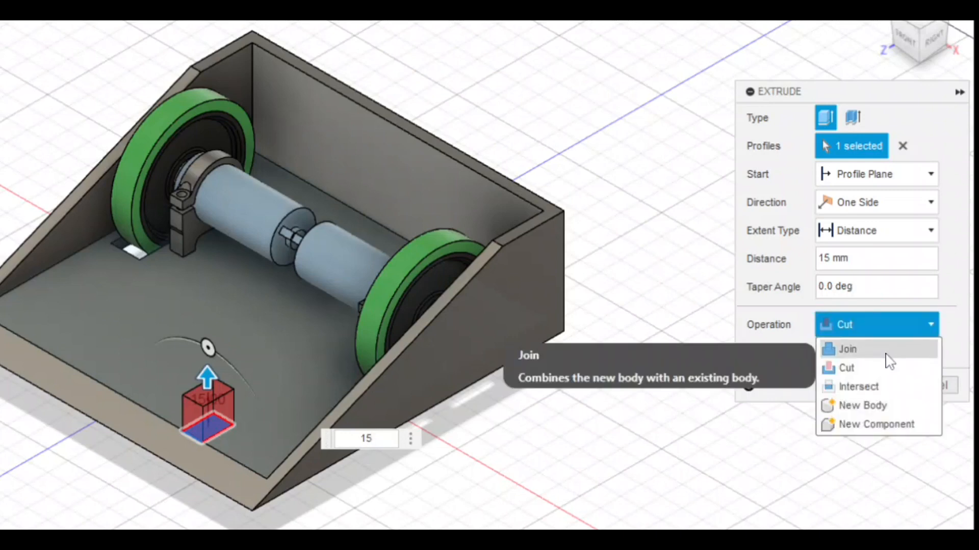
left_click(887, 355)
scroll(270, 396, "up", 5)
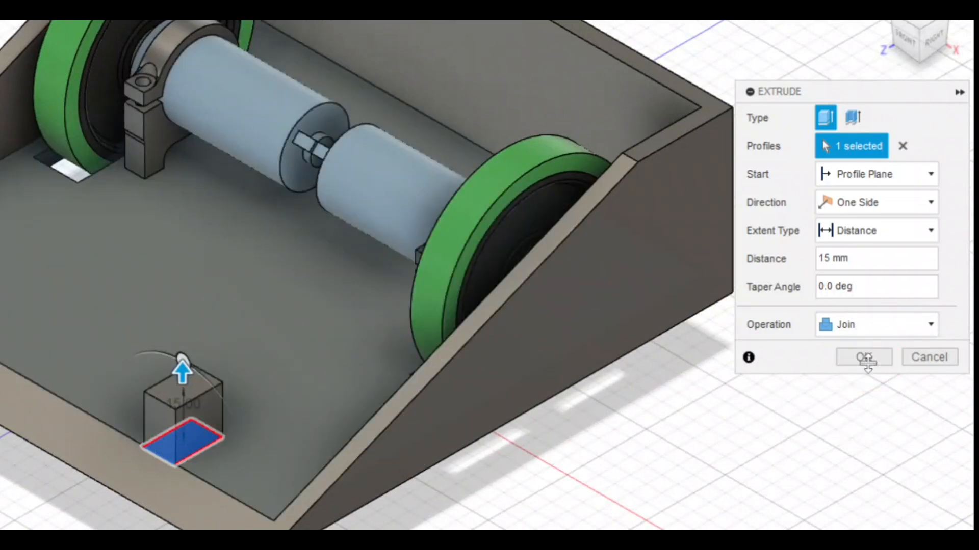
left_click(865, 358)
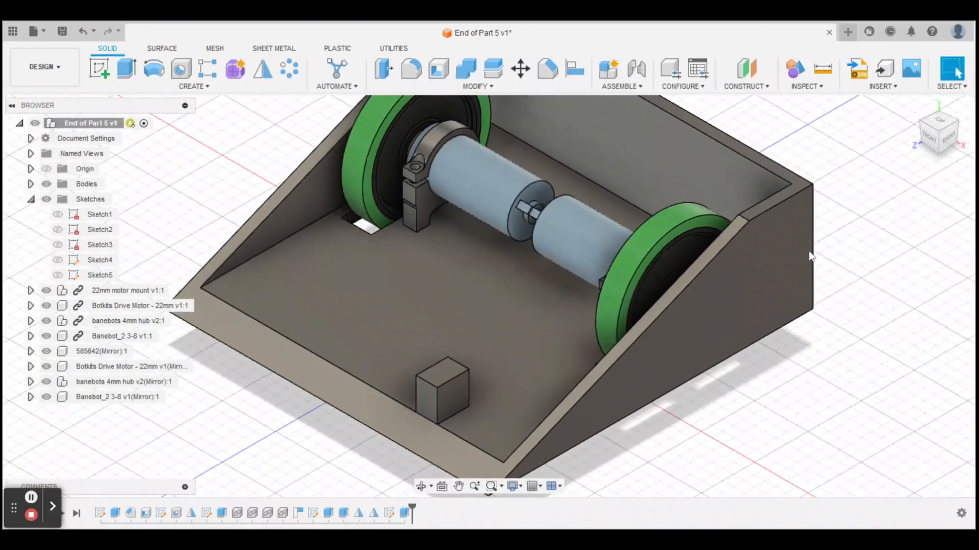
Step: Start a sketch on the right-hand side face of the small block
left_click(949, 141)
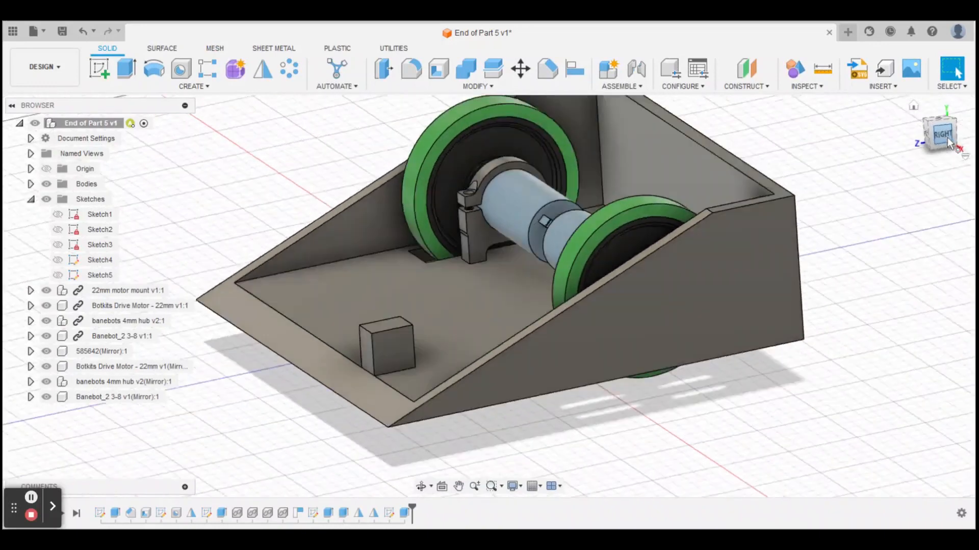
mouse_move(947, 140)
left_mouse_down()
mouse_move(974, 143)
mouse_move(975, 153)
left_mouse_up()
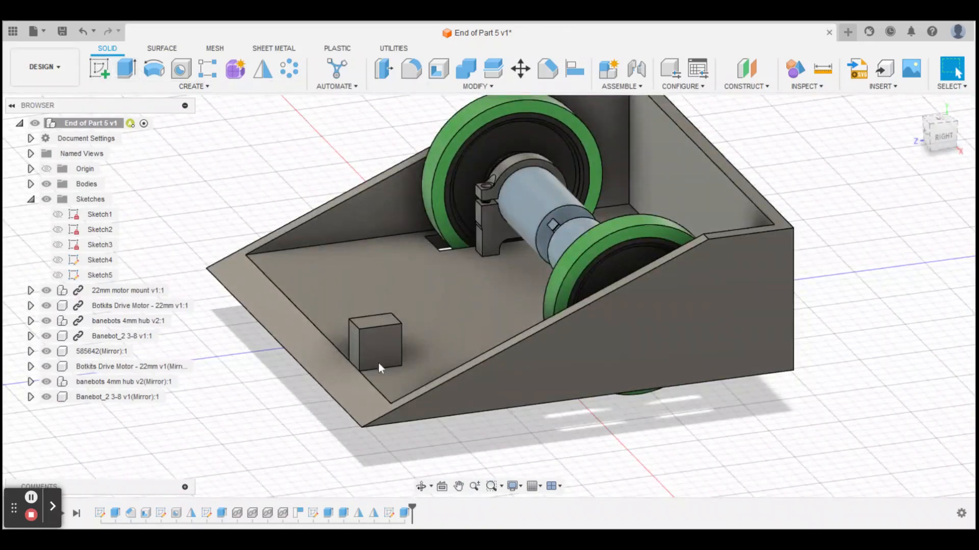
left_click(100, 72)
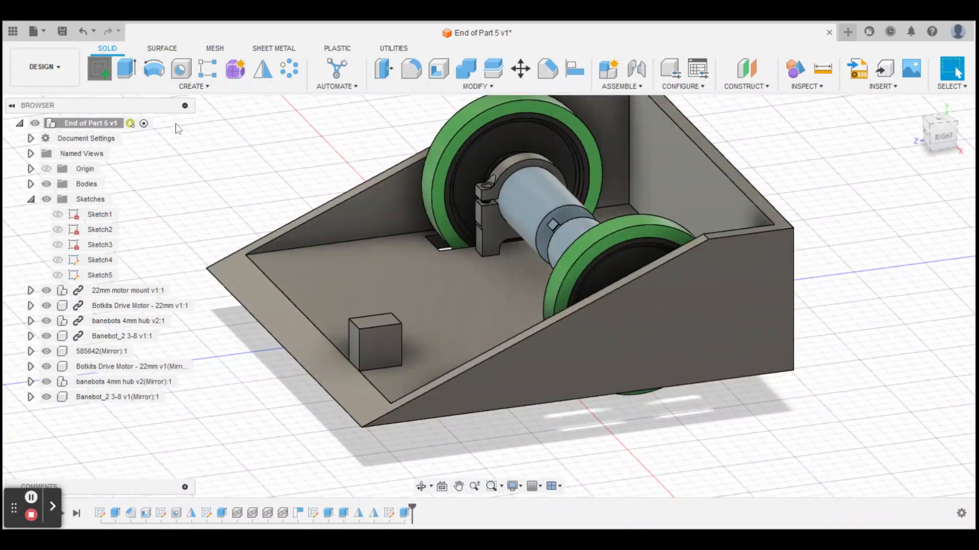
left_click(373, 351)
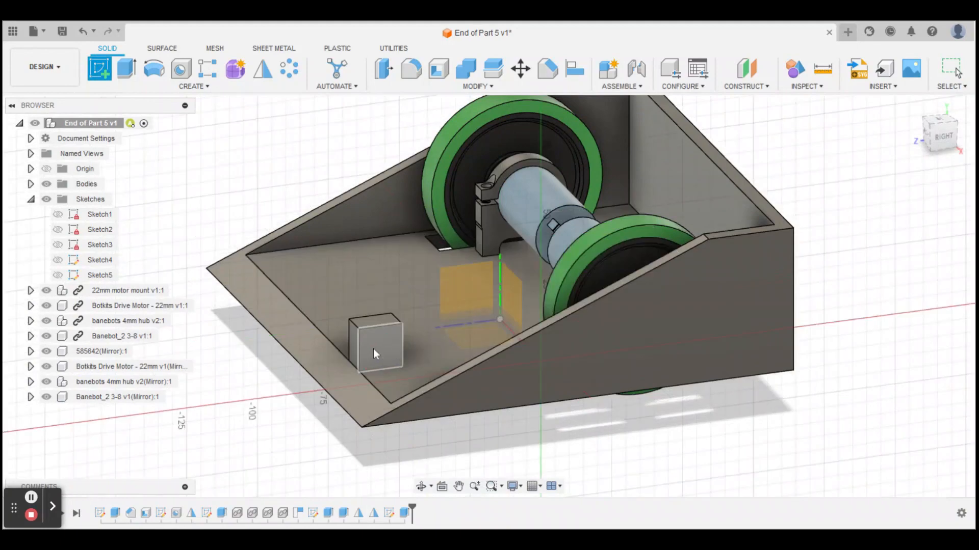
left_click(127, 69)
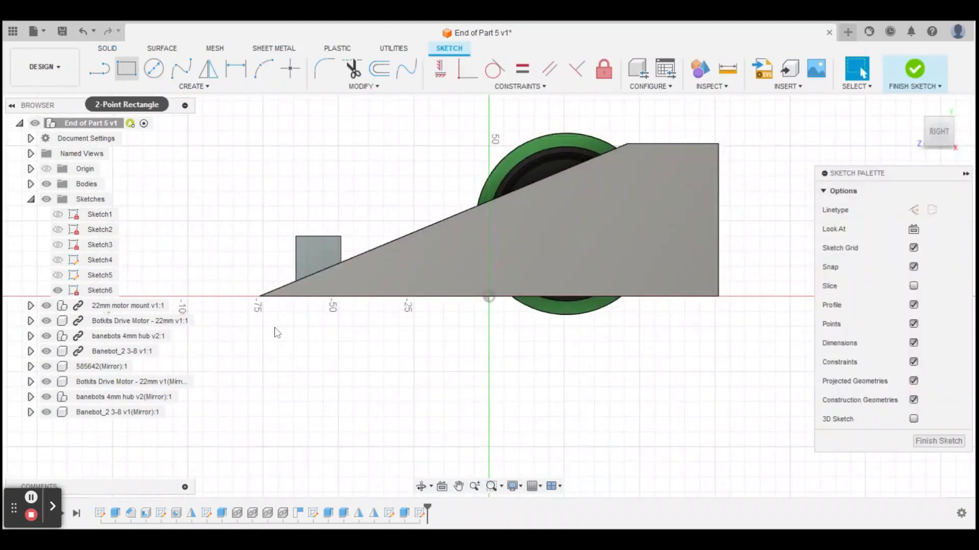
scroll(259, 248, "up", 4)
left_click(266, 240)
mouse_move(14, 204)
middle_mouse_down()
mouse_move(153, 287)
mouse_move(259, 308)
mouse_move(245, 304)
mouse_move(204, 231)
middle_mouse_up()
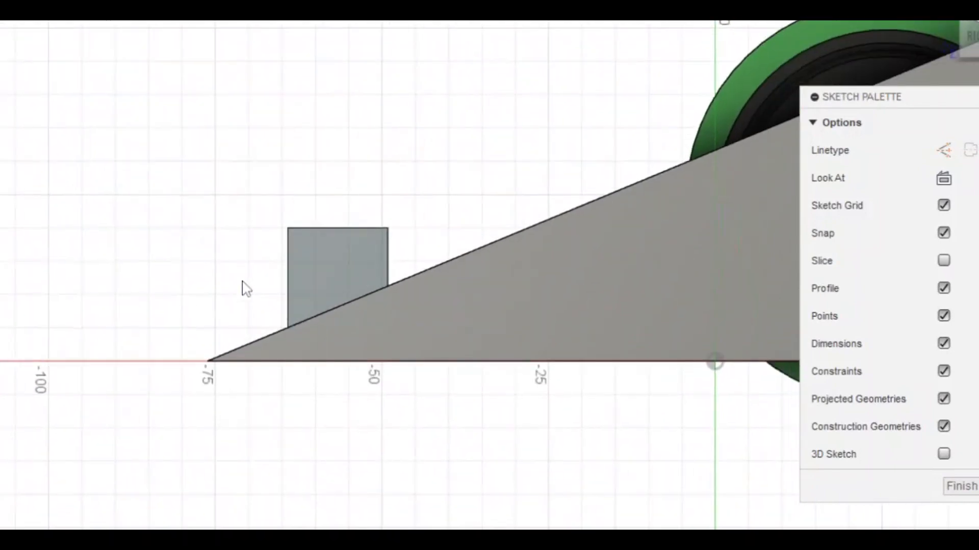
scroll(242, 281, "up", 2)
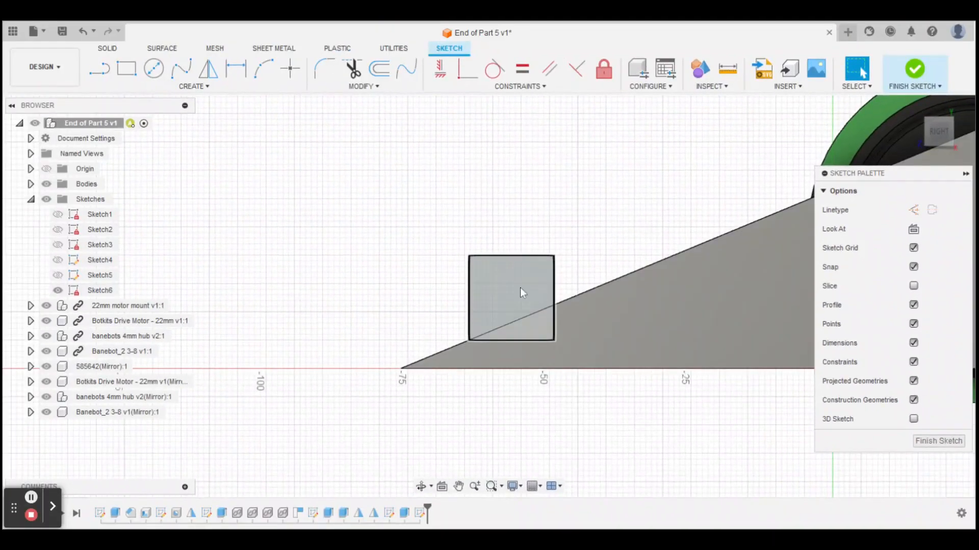
Step: Draw a 7.5 mm vertical line from the midpoint of the block face's upper edge down to the face's centre
left_click(99, 76)
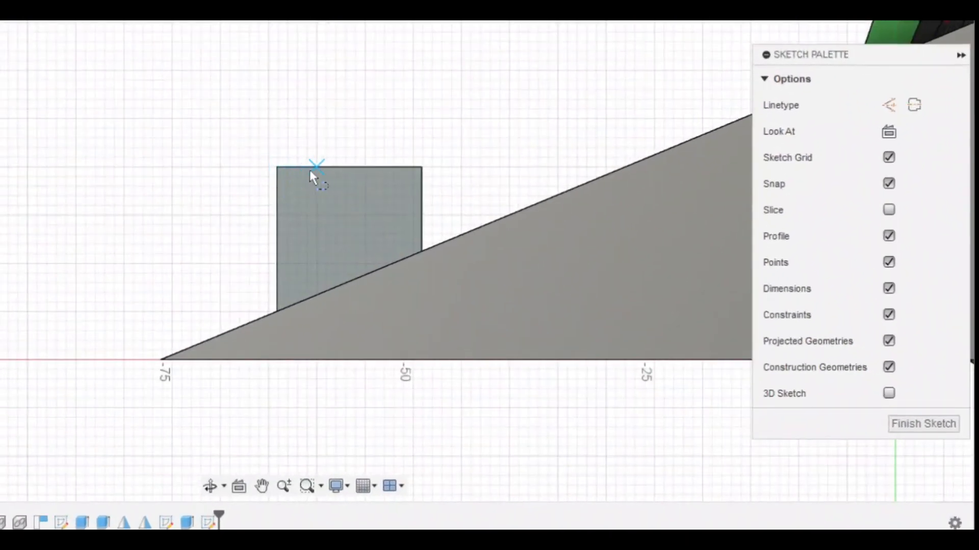
left_click(349, 167)
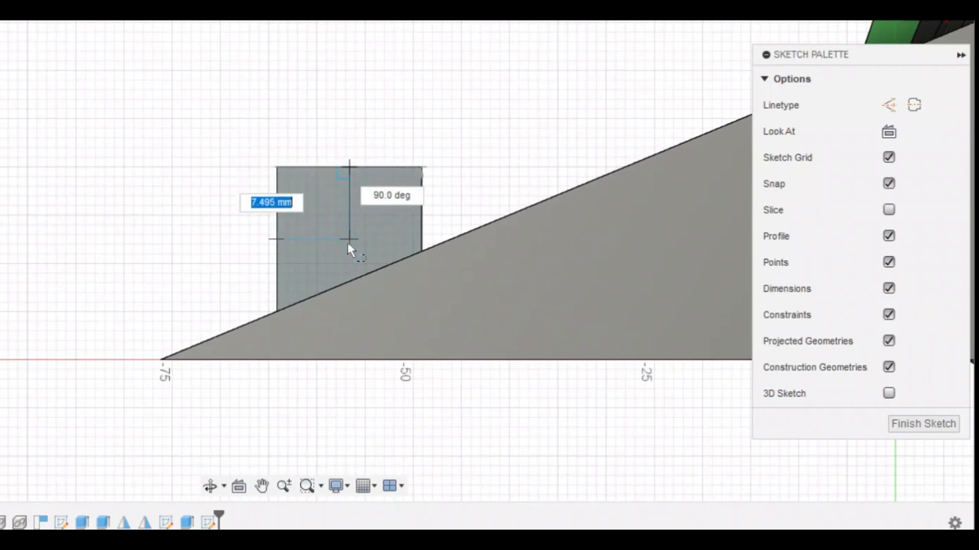
scroll(336, 236, "up", 3)
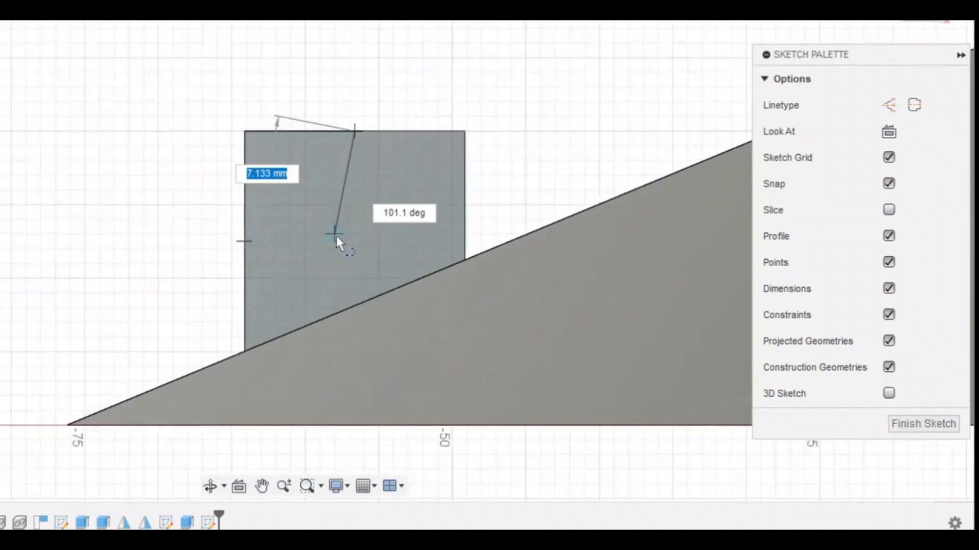
scroll(337, 237, "up", 4)
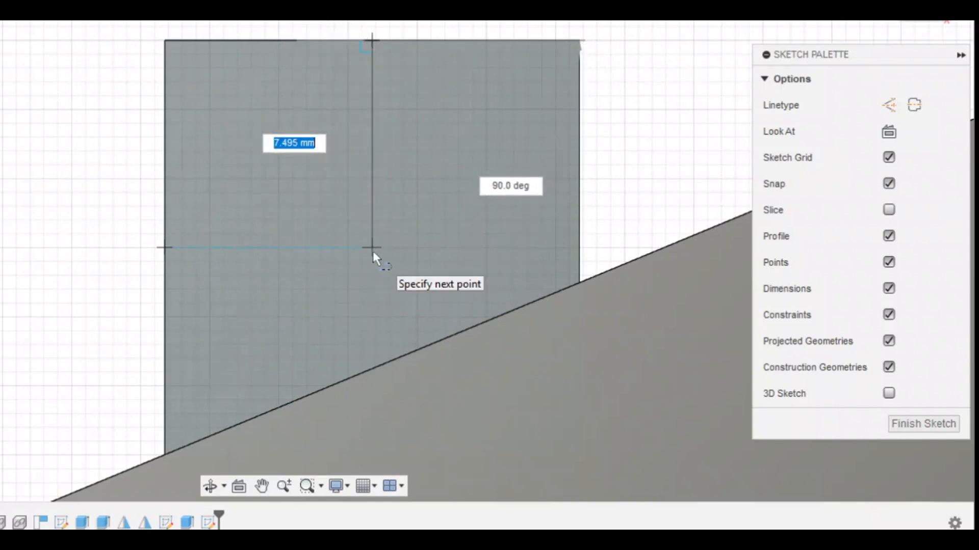
type("6.5")
key("Tab")
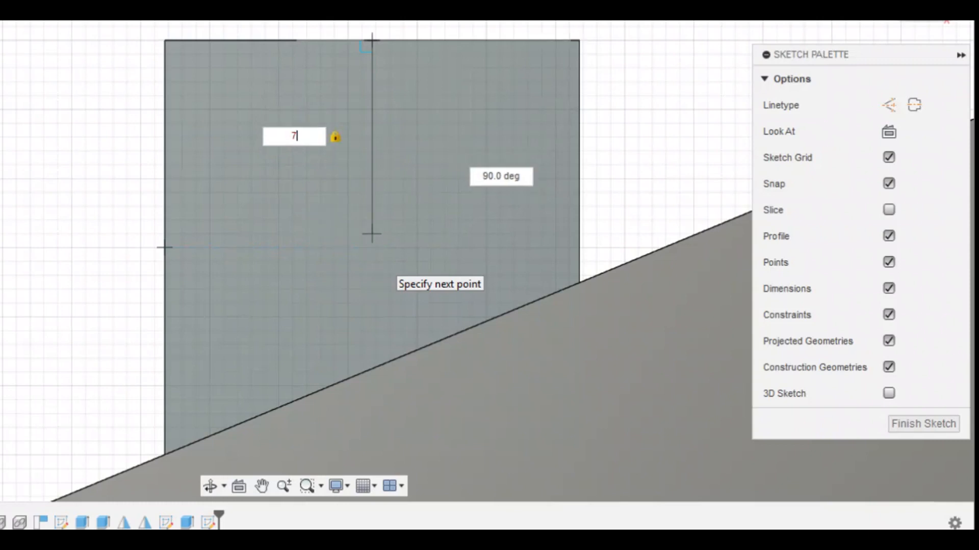
type(".5")
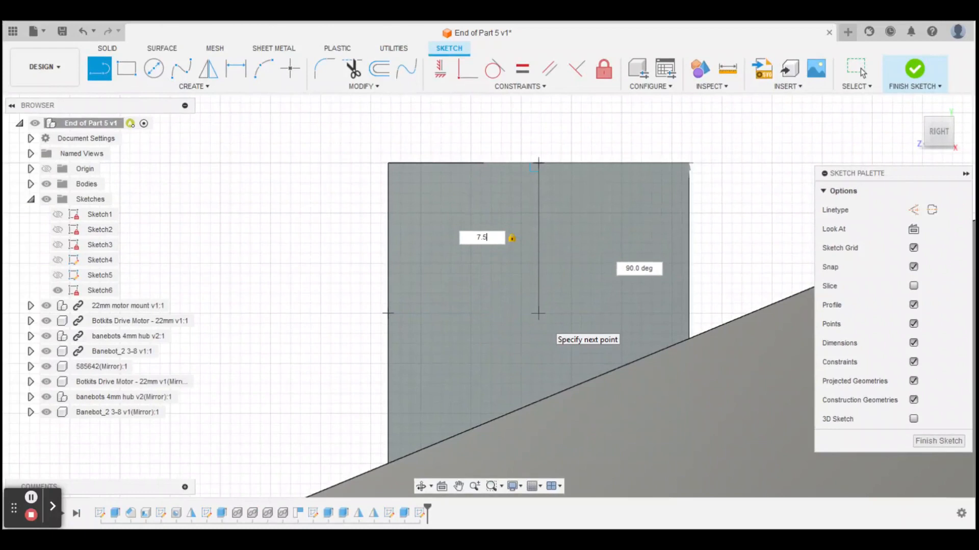
key("Return")
key("Escape")
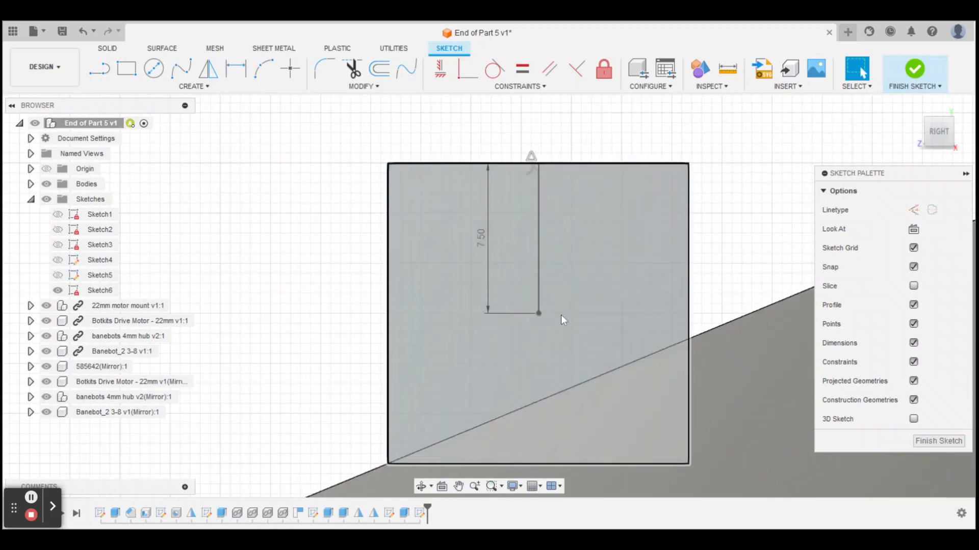
Step: Place a simple hole at the lower endpoint of the 7.5 mm line and give it a flat drill point
key("h")
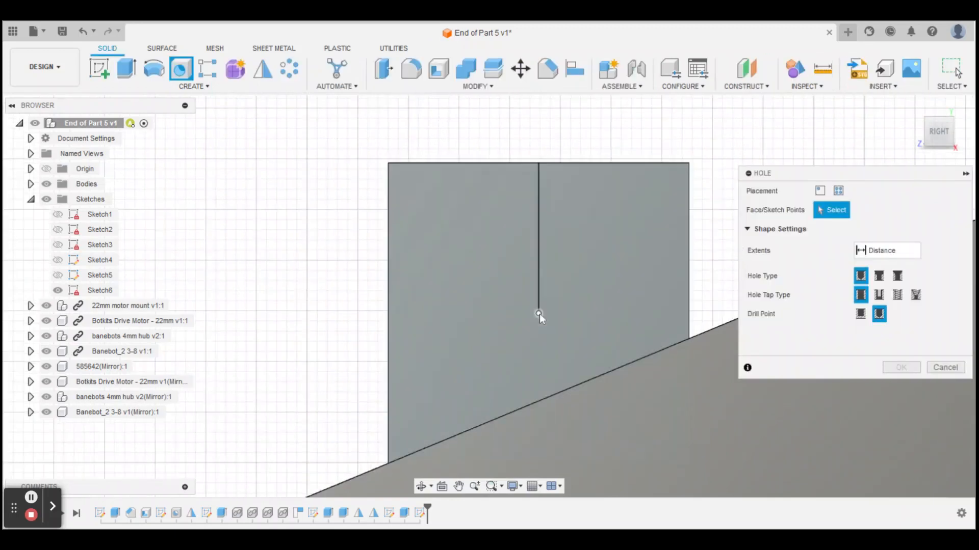
left_click(539, 314)
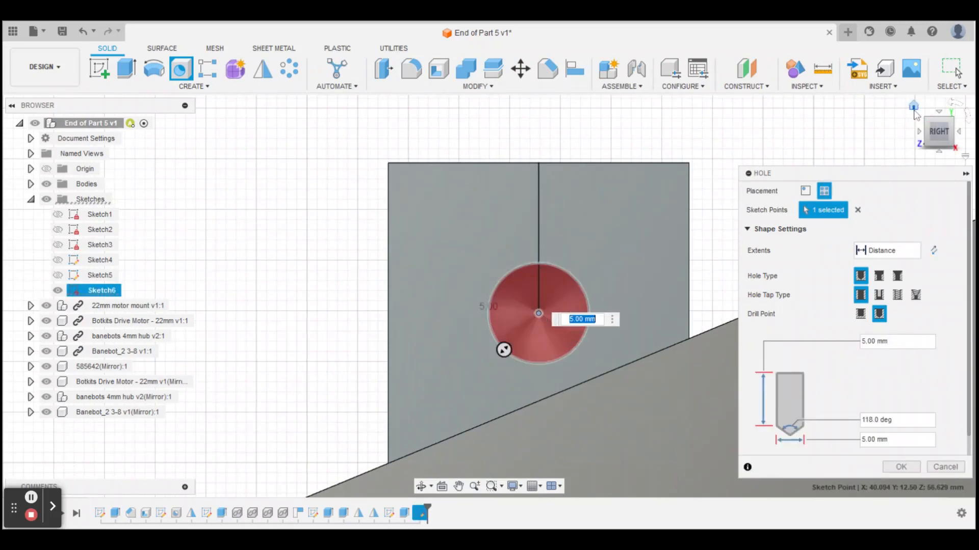
left_click(913, 107)
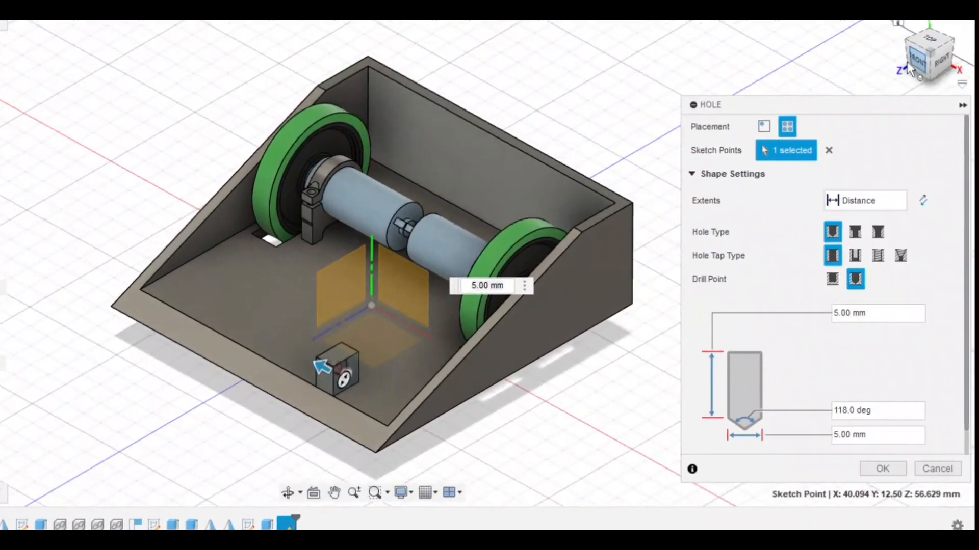
left_click(912, 63)
scroll(466, 305, "up", 5)
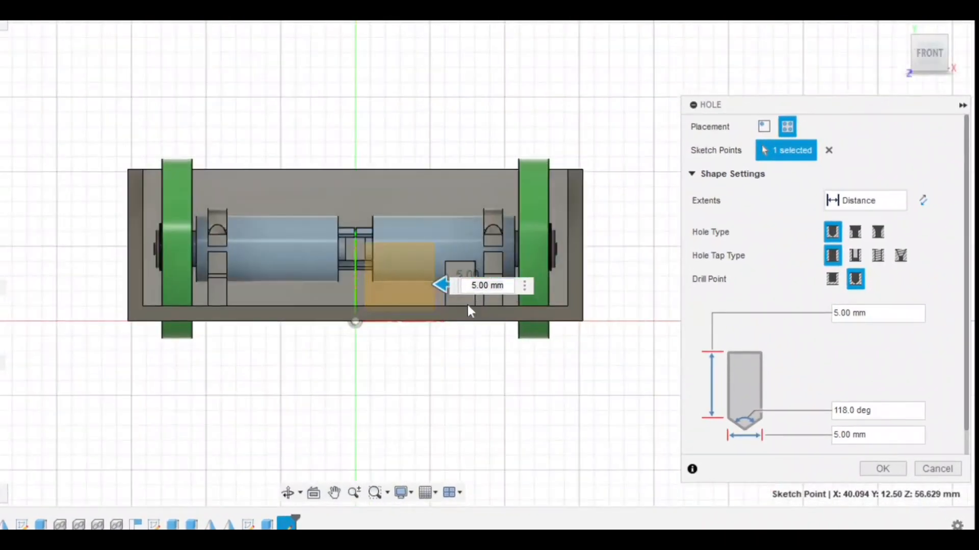
scroll(467, 263, "up", 5)
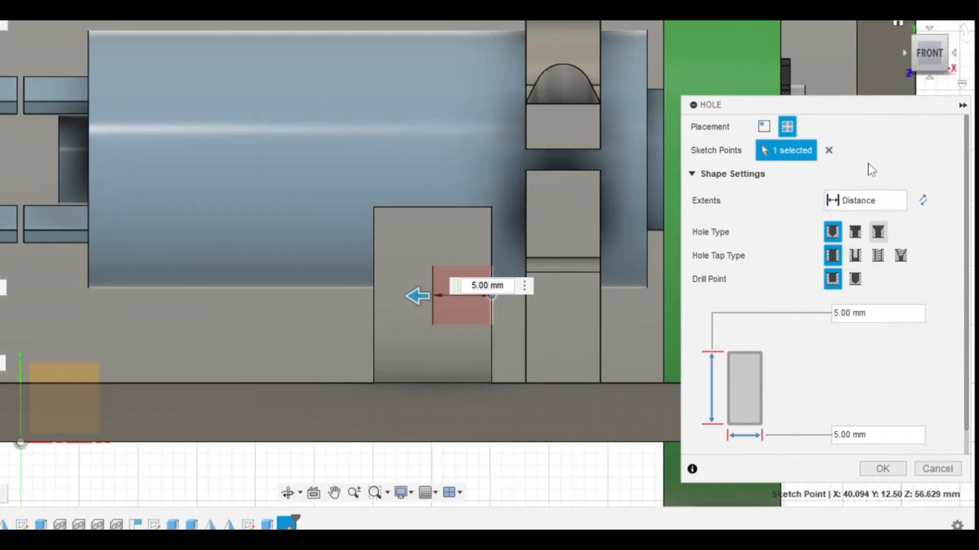
Step: Extend the hole to the block's opposite side face with the To extent, set its diameter to 5 mm, and create it
left_click(899, 202)
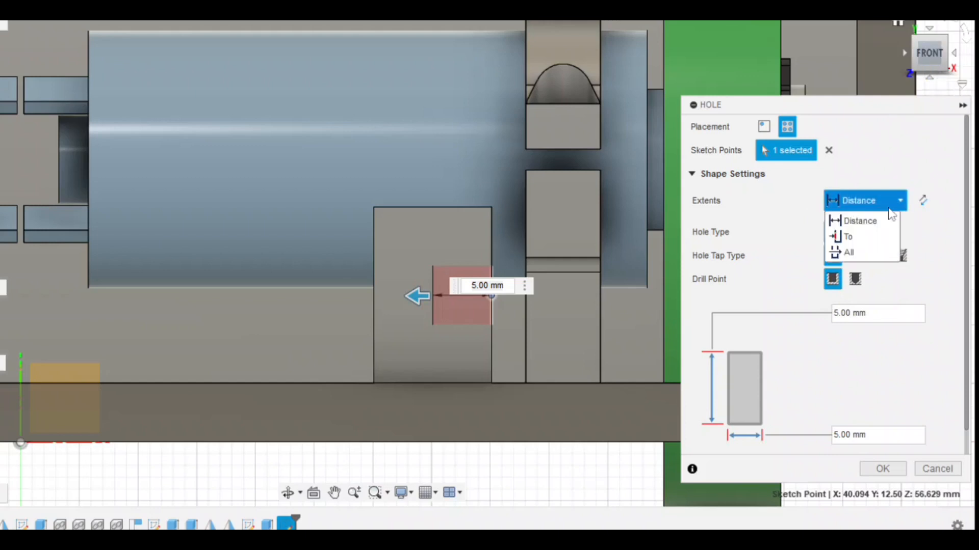
left_click(873, 239)
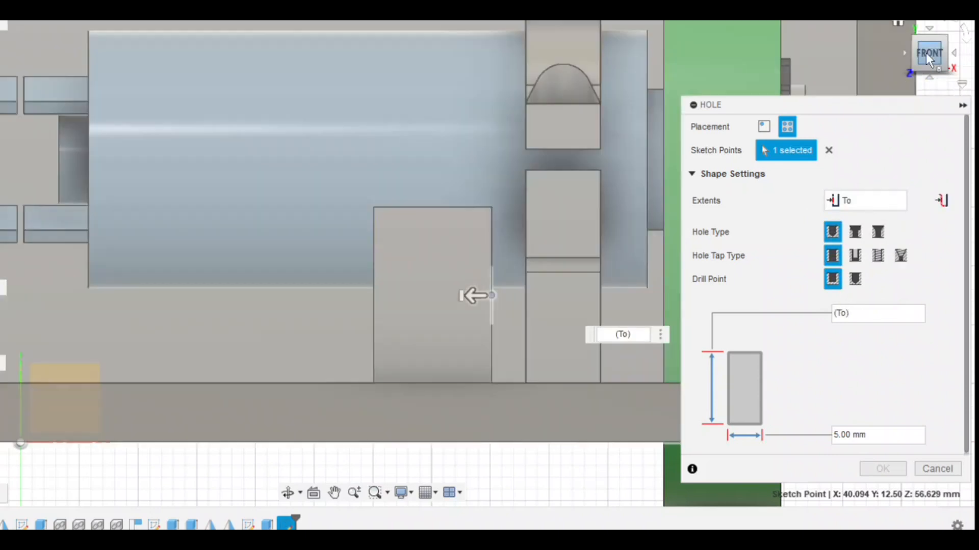
left_click_drag(926, 53, 622, 269)
middle_click_drag(622, 269, 369, 60)
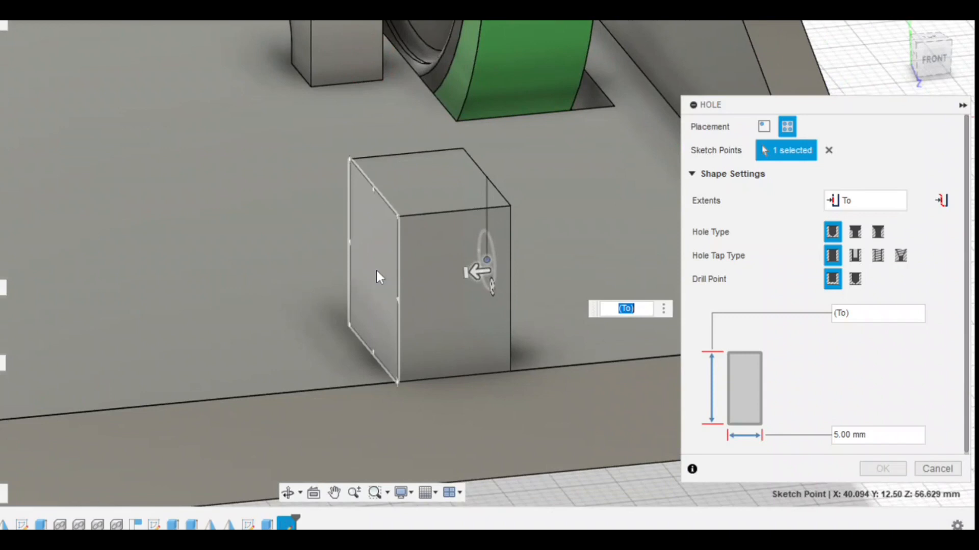
left_click(376, 270)
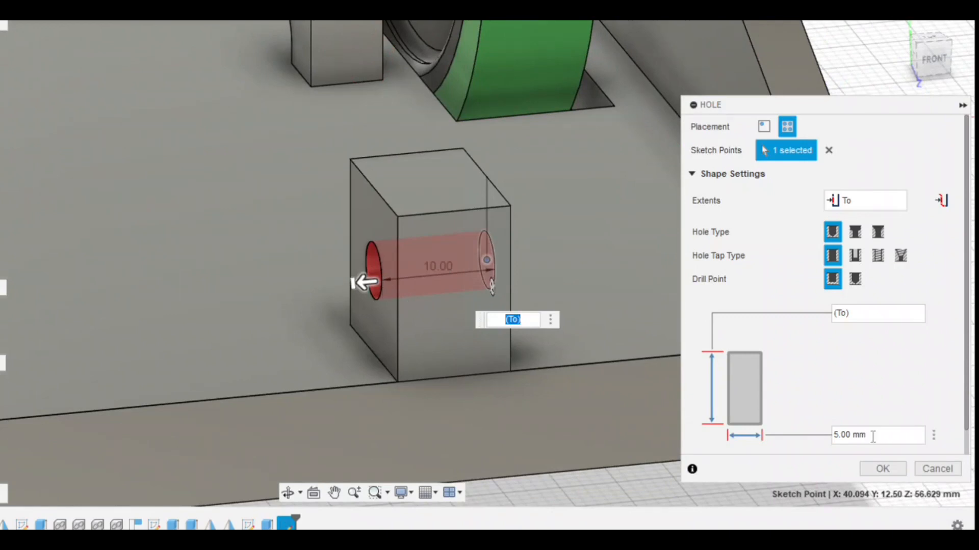
left_click_drag(867, 436, 803, 433)
type("5")
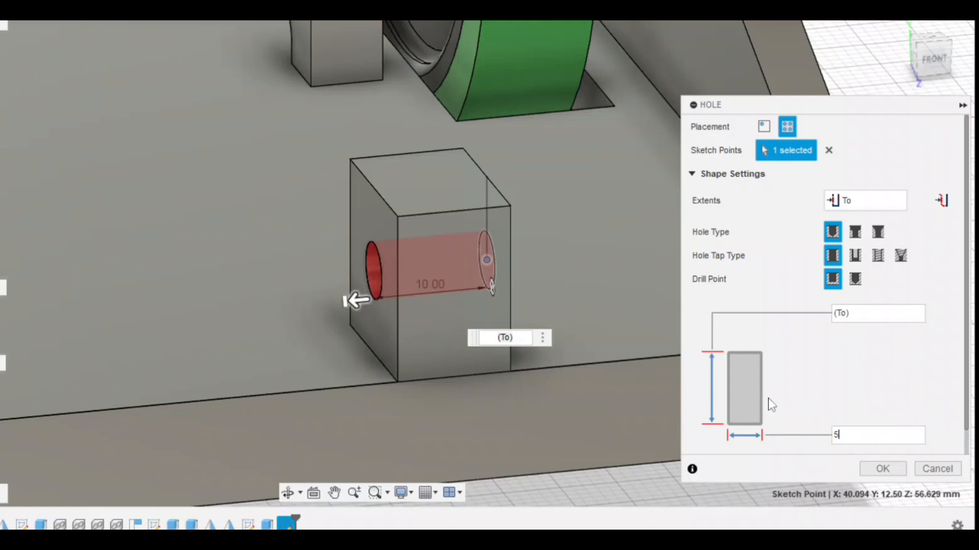
left_click(884, 468)
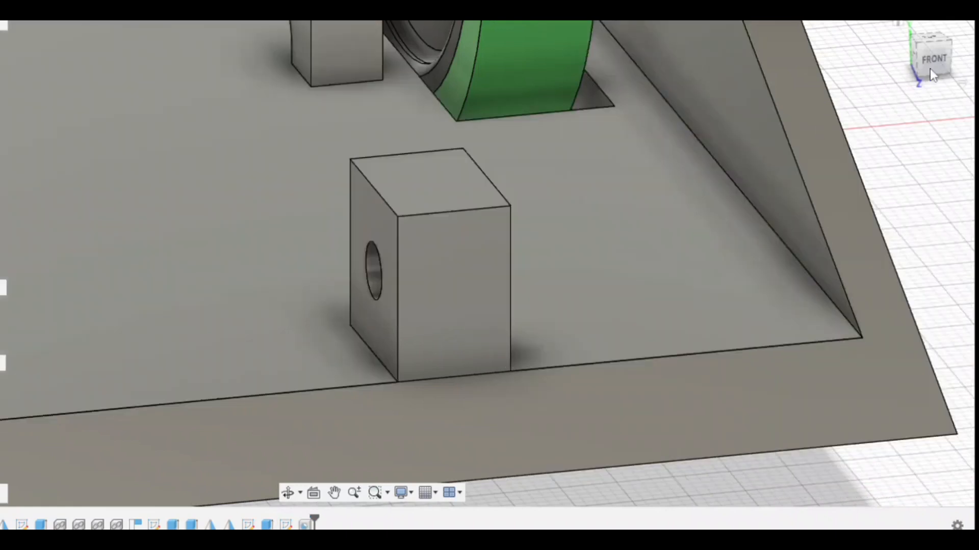
Step: Start a new sketch on the block's right-hand side face, where the hole opens
left_click(922, 58)
left_click_drag(921, 54, 810, 54)
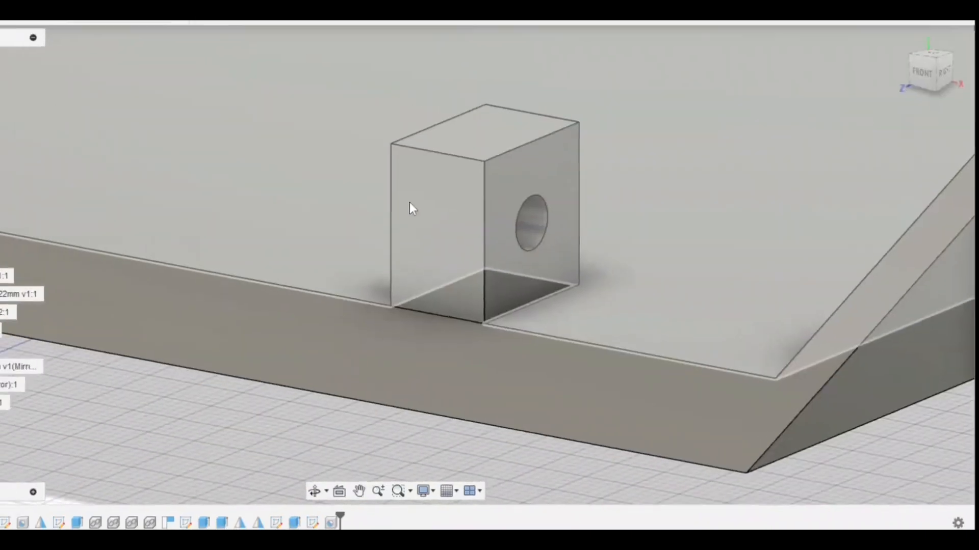
scroll(588, 270, "down", 5)
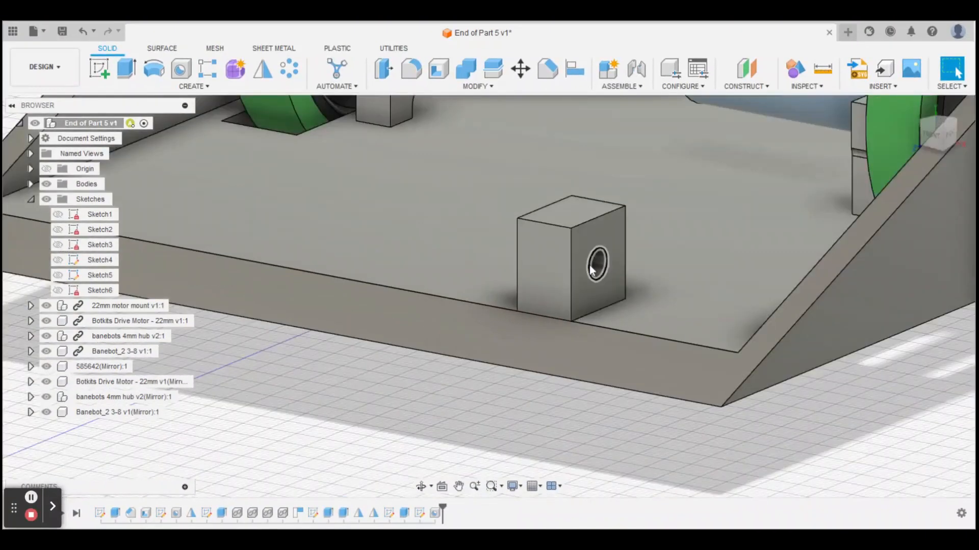
scroll(588, 270, "down", 5)
middle_click_drag(671, 219, 647, 280)
scroll(531, 307, "up", 3)
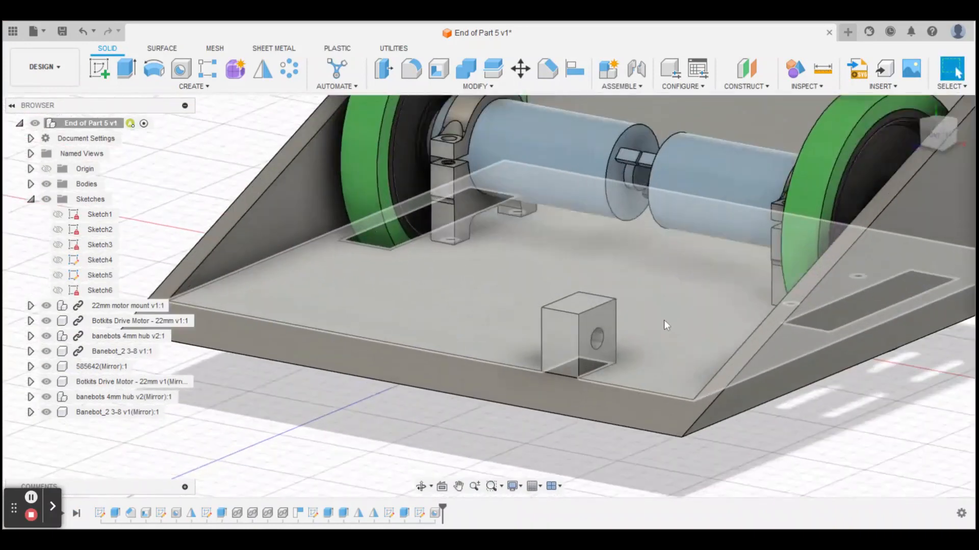
left_click(102, 69)
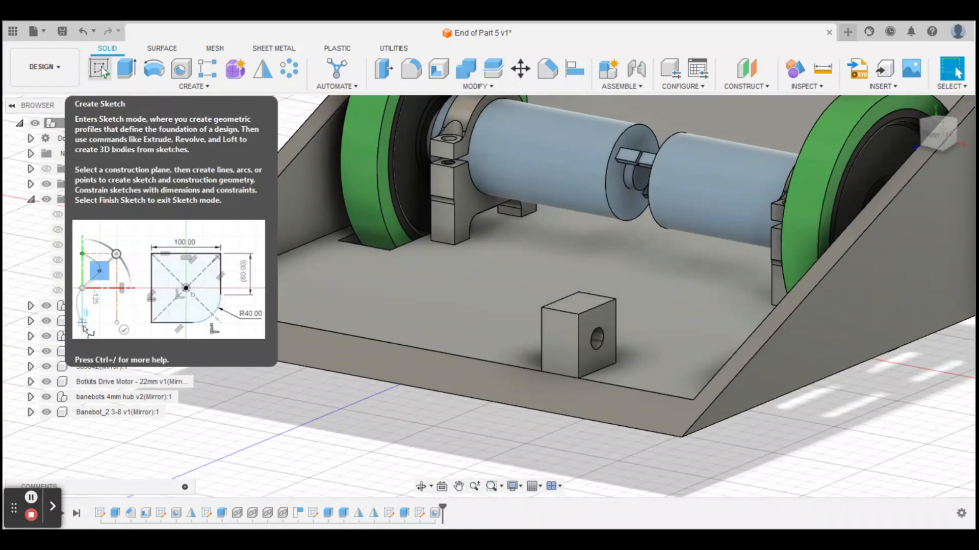
left_click(101, 67)
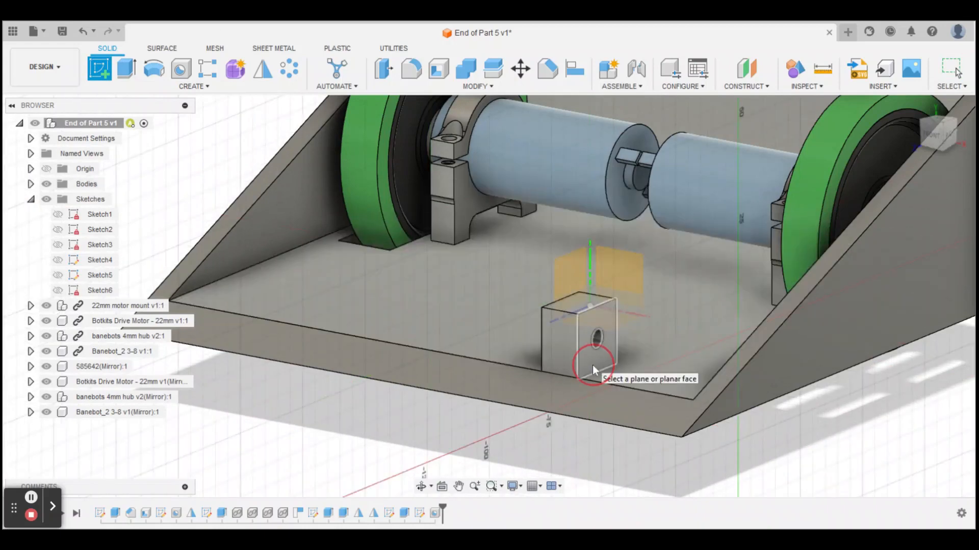
left_click(593, 365)
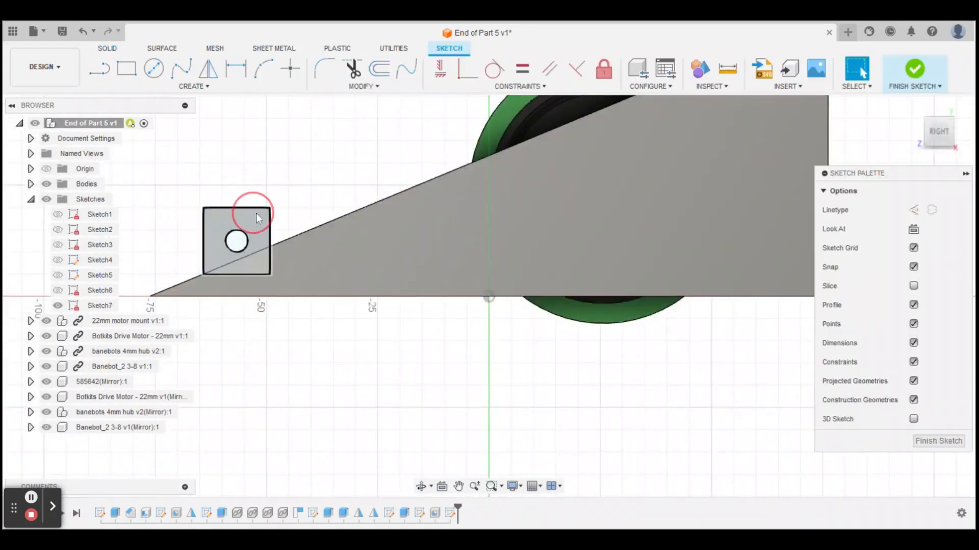
mouse_move(252, 212)
middle_mouse_down()
mouse_move(410, 251)
mouse_move(498, 301)
middle_mouse_up()
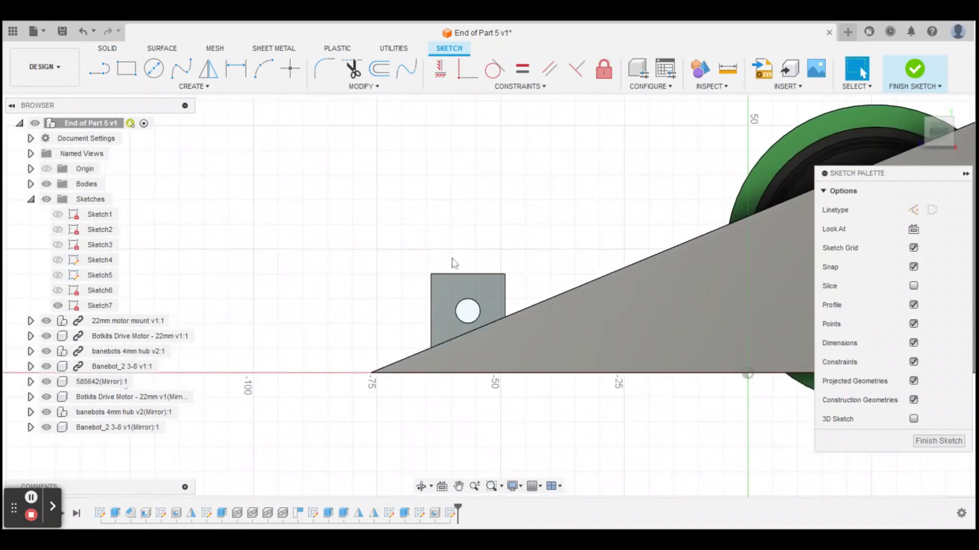
Step: Draw a 10 mm vertical line downward from the lower rear corner of the block's side face, past the chassis underside
left_click(100, 69)
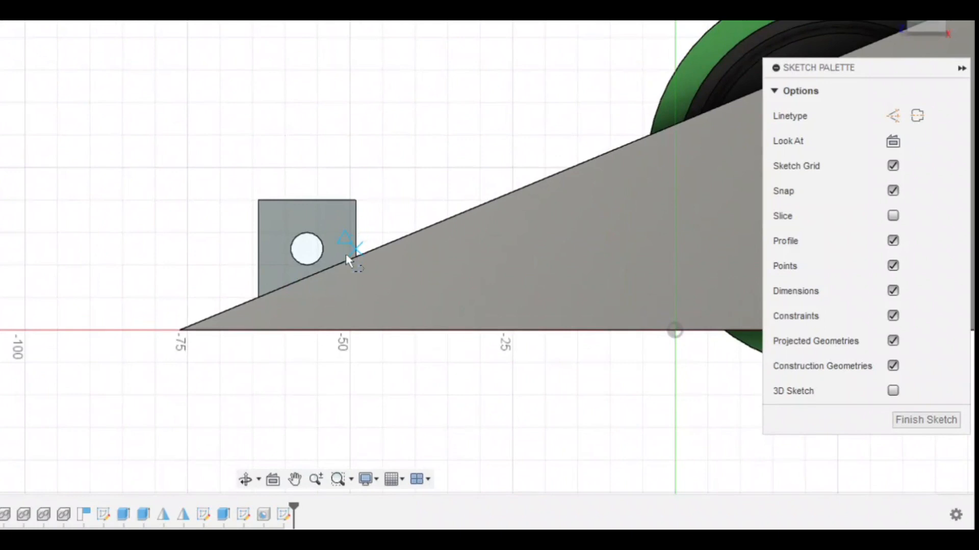
scroll(347, 260, "up", 2)
scroll(357, 271, "down", 2)
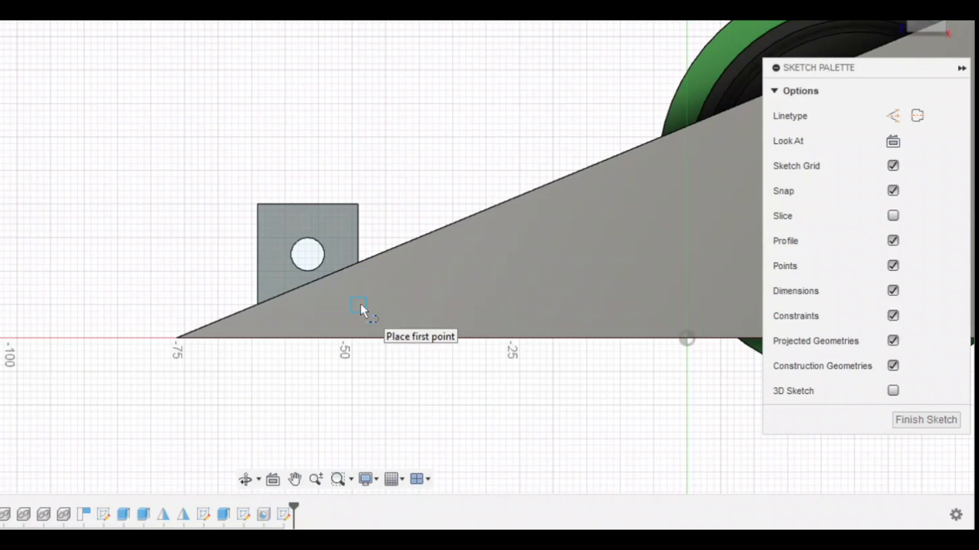
scroll(357, 304, "up", 4)
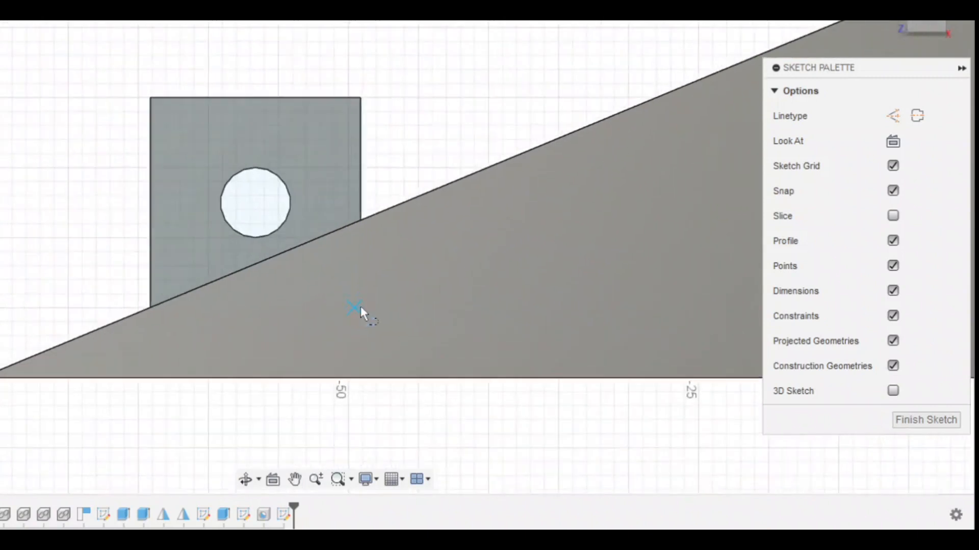
left_click(362, 311)
scroll(367, 392, "down", 3)
scroll(363, 392, "down", 2)
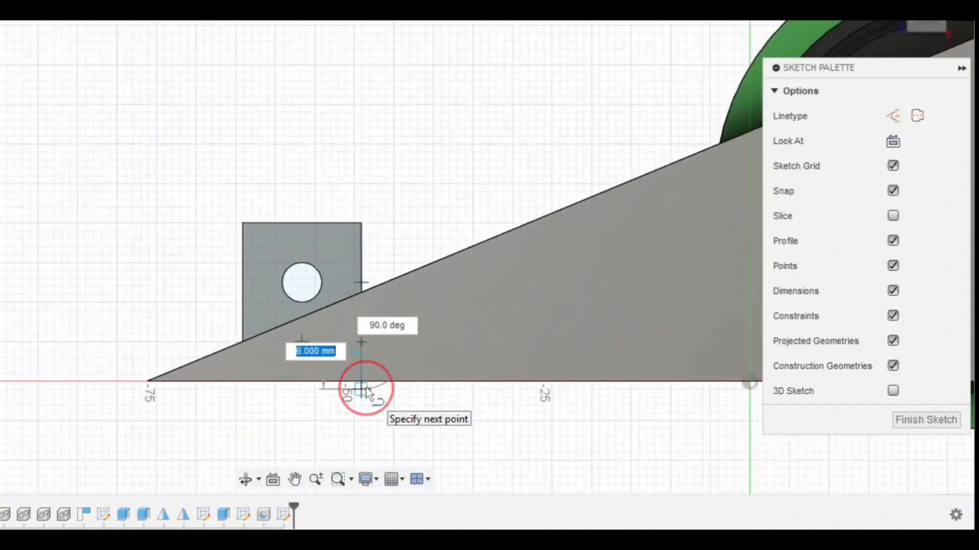
mouse_move(360, 389)
middle_mouse_down()
mouse_move(204, 280)
mouse_move(175, 194)
mouse_move(179, 214)
mouse_move(213, 246)
middle_mouse_up()
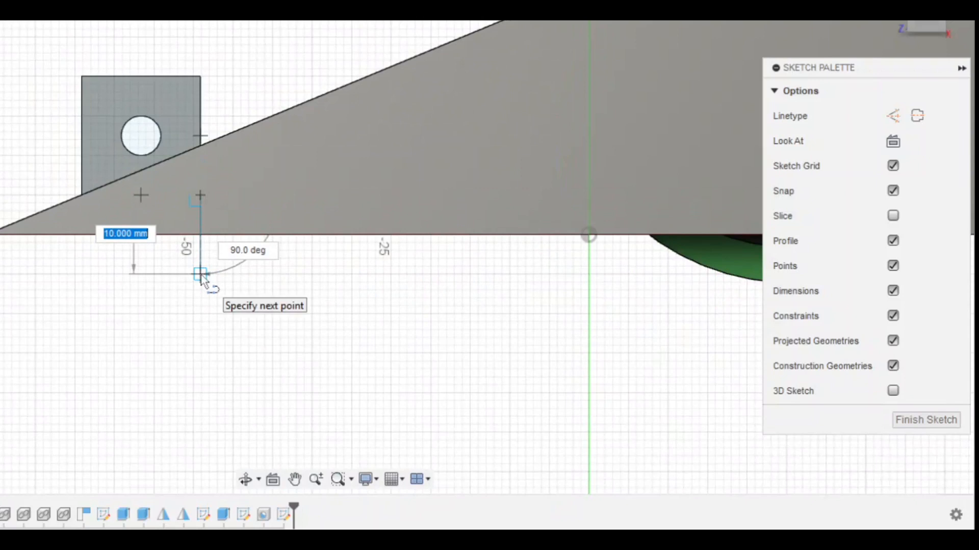
left_click(201, 274)
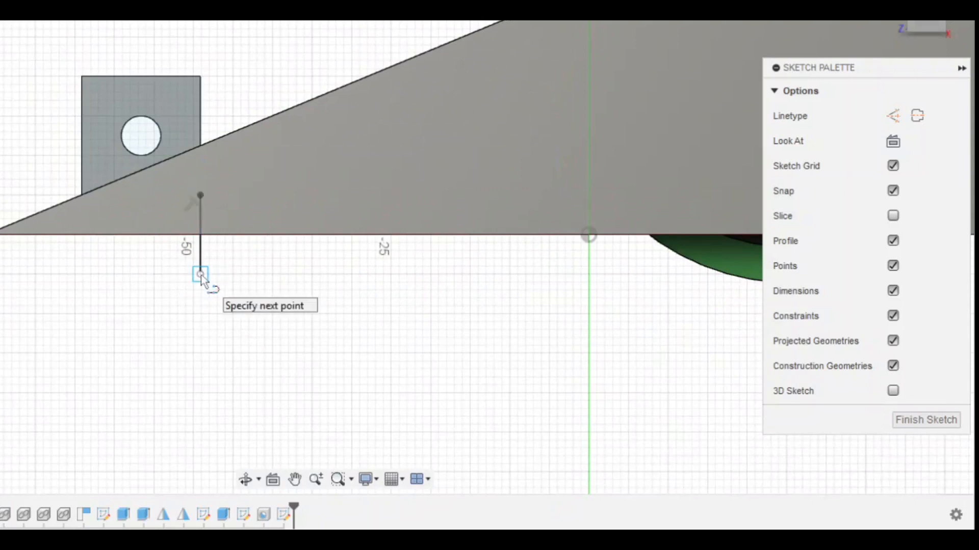
Step: Draw an 80 mm horizontal line from the vertical line's lower end toward and beyond the chassis front, and end the line
left_click(108, 284)
mouse_move(122, 285)
middle_mouse_down()
mouse_move(284, 298)
mouse_move(297, 308)
middle_mouse_up()
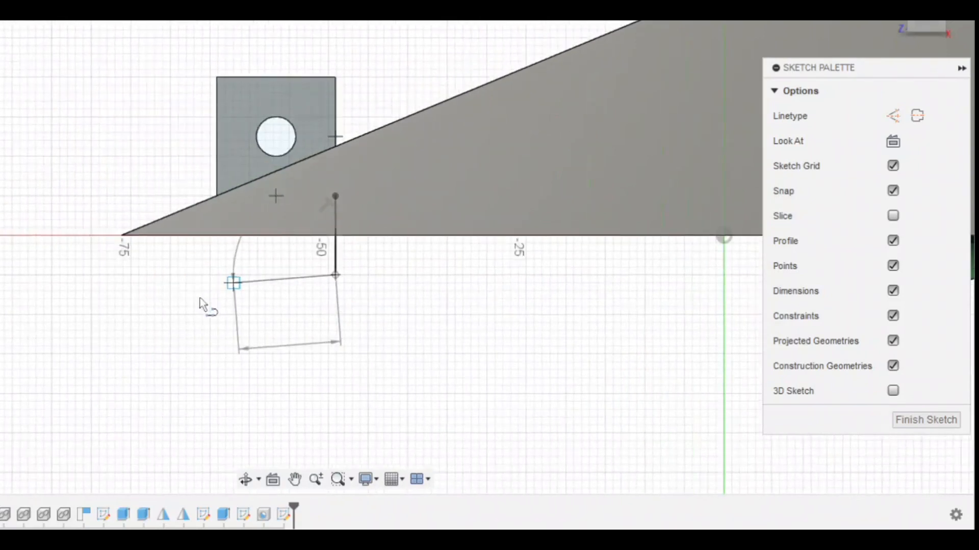
scroll(142, 289, "down", 4)
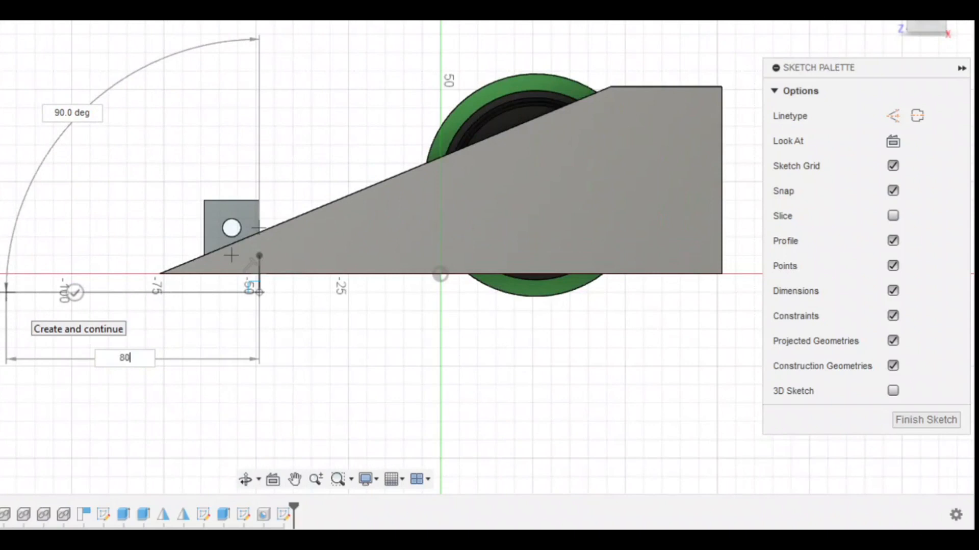
key("Tab")
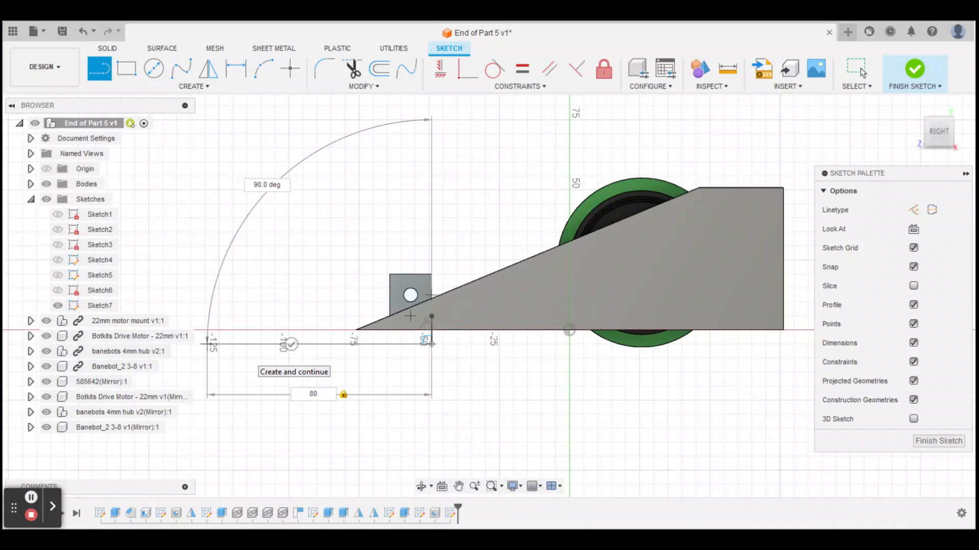
left_click(290, 344)
key("Escape")
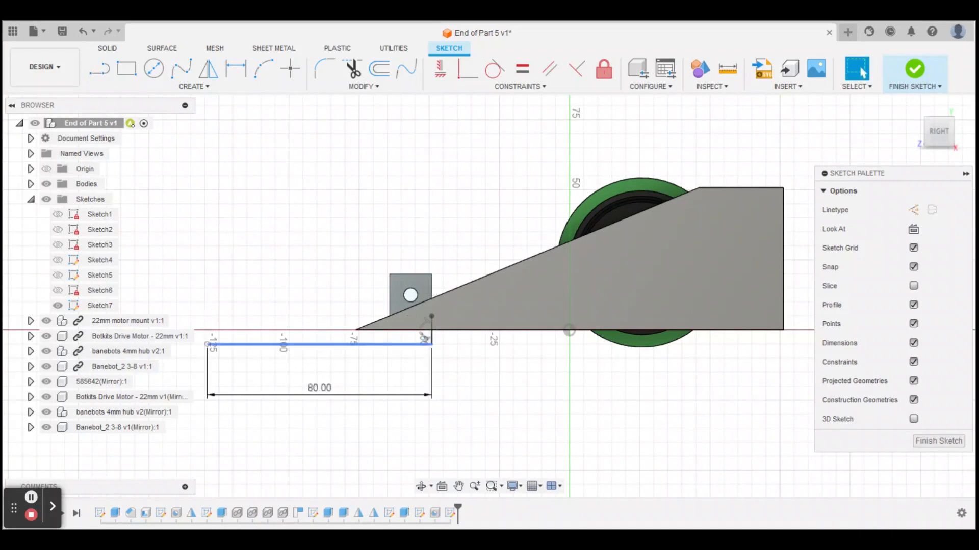
Step: Draw a line about 17.3 mm long, rising rearward at about 35 degrees from the front end of the 80 mm line
left_click(181, 243)
key("l")
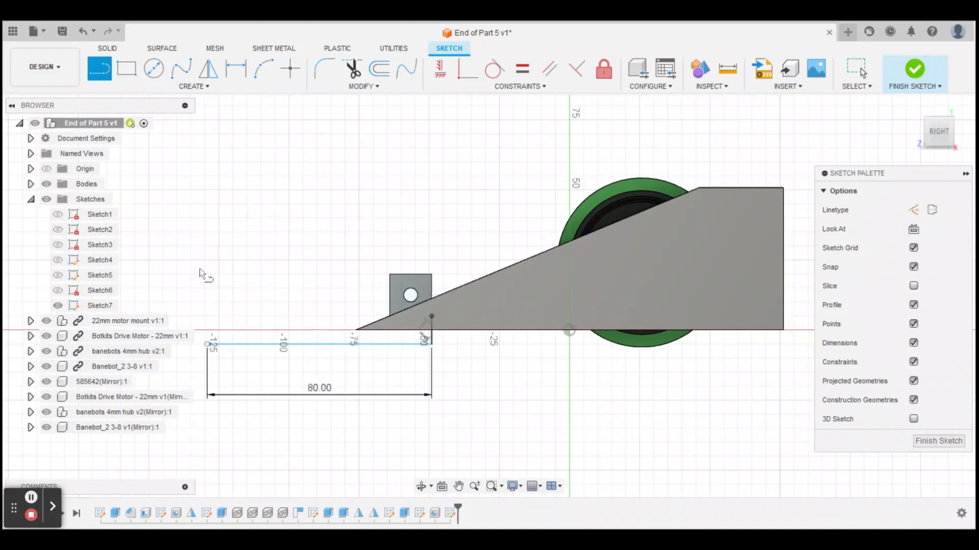
middle_click_drag(259, 316, 464, 297)
scroll(373, 336, "up", 2)
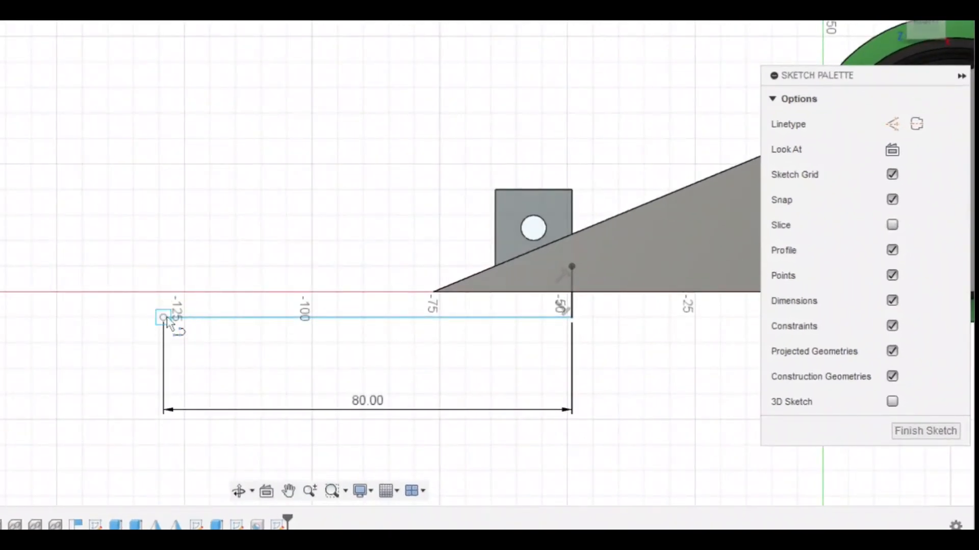
left_click(163, 317)
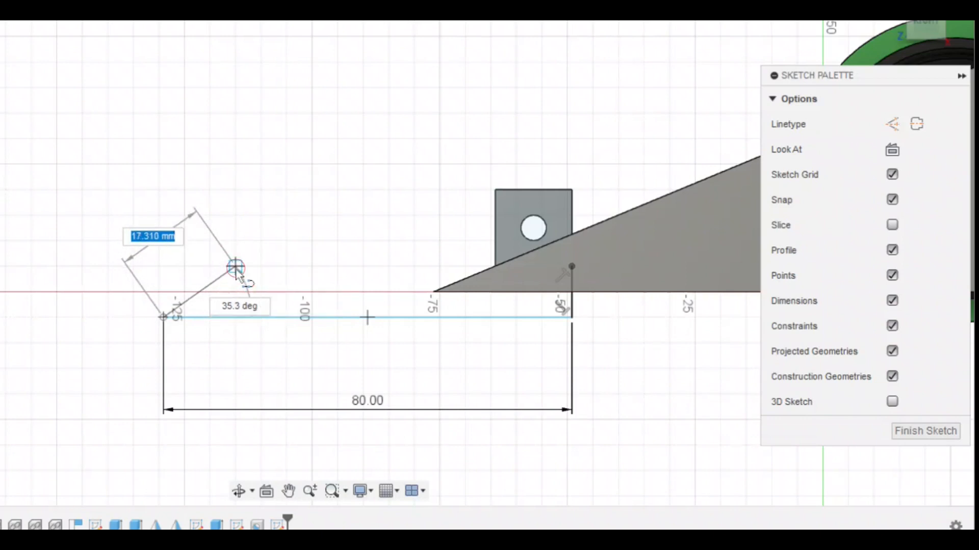
left_click(235, 267)
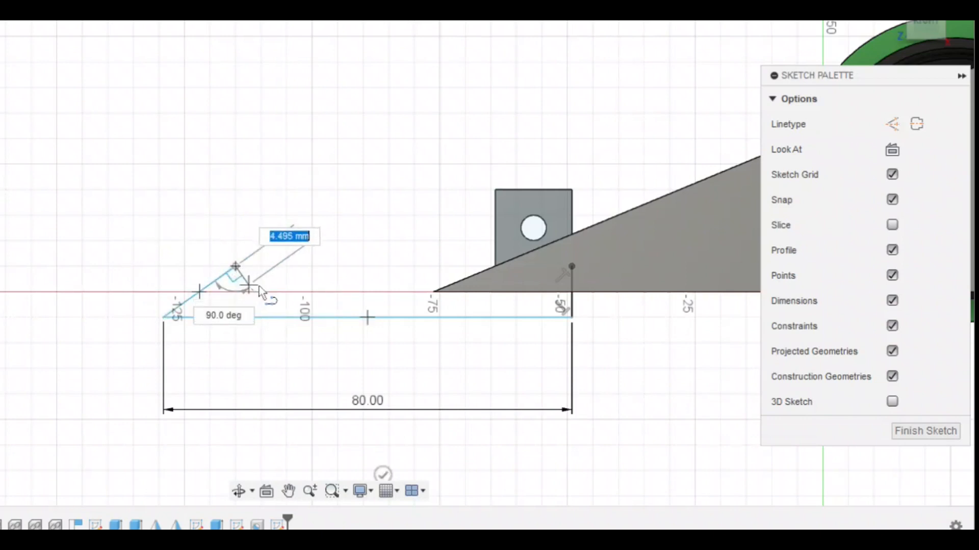
Step: Close the profile with a line about 6.7 mm long sloping down rearward and another to the block's lower front corner, and finish the sketch
scroll(259, 286, "up", 2)
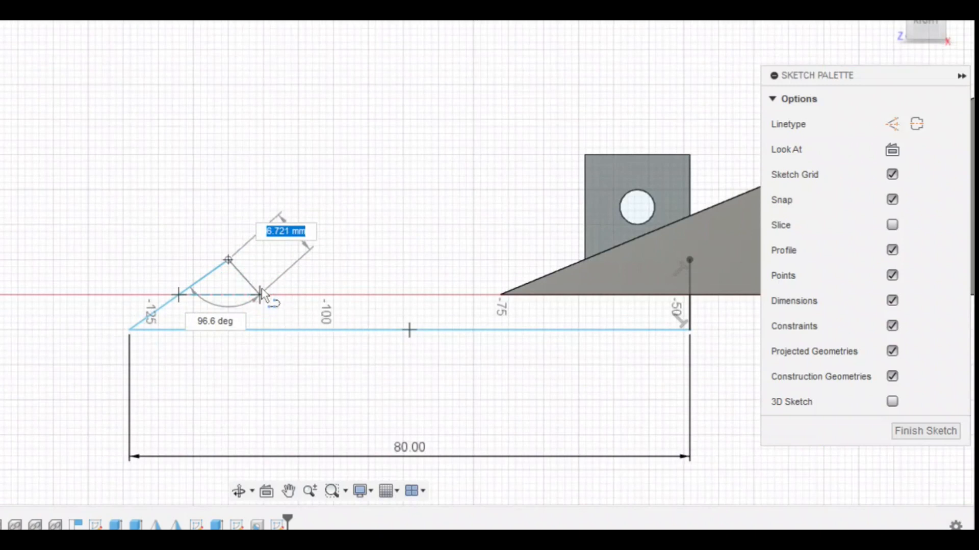
left_click(260, 294)
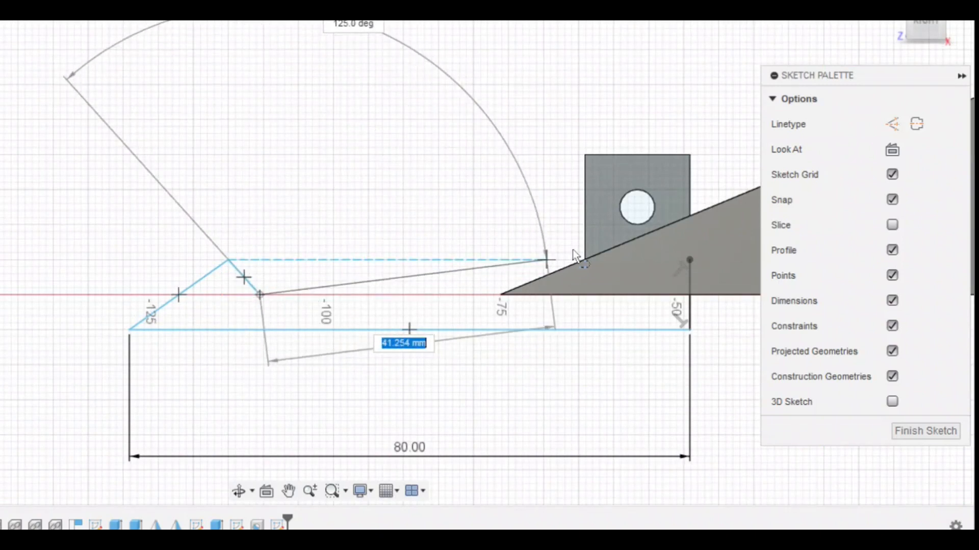
scroll(583, 254, "up", 2)
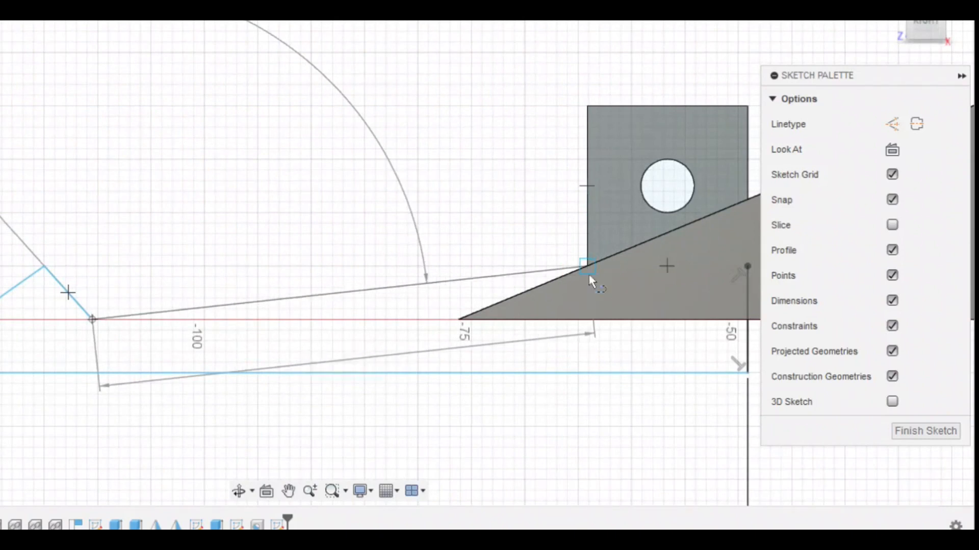
left_click(589, 274)
scroll(448, 218, "down", 5)
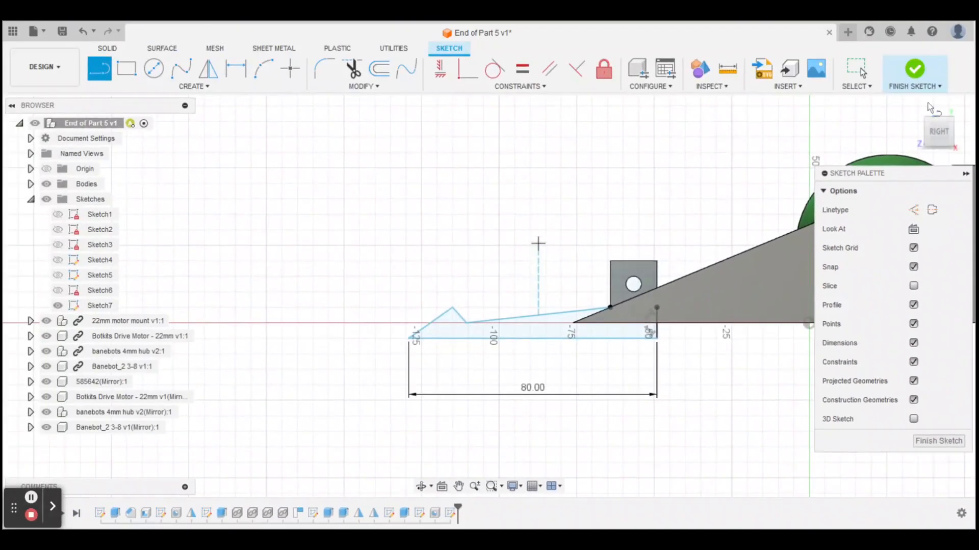
mouse_move(938, 141)
left_mouse_down()
mouse_move(945, 135)
mouse_move(945, 153)
mouse_move(884, 212)
mouse_move(948, 207)
mouse_move(932, 214)
mouse_move(964, 189)
mouse_move(973, 145)
left_mouse_up()
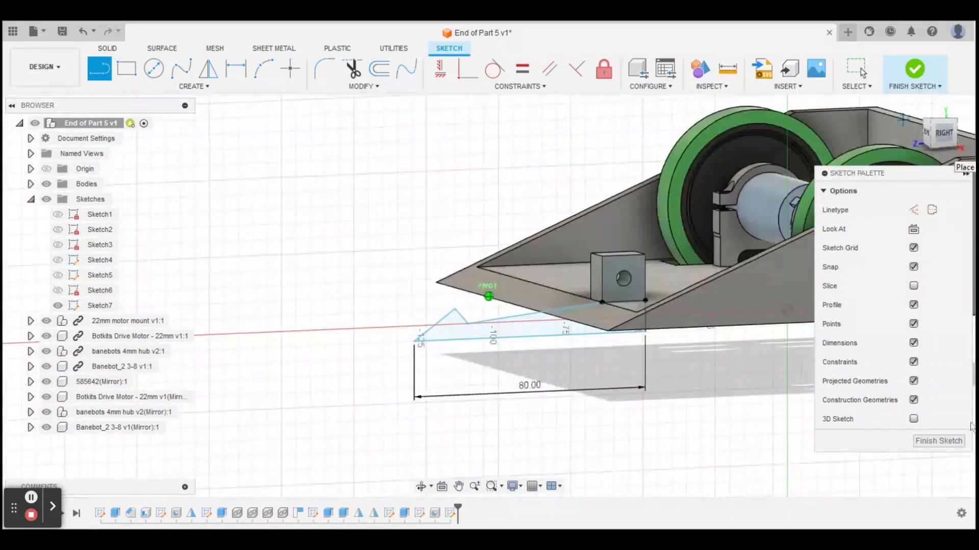
left_click(940, 441)
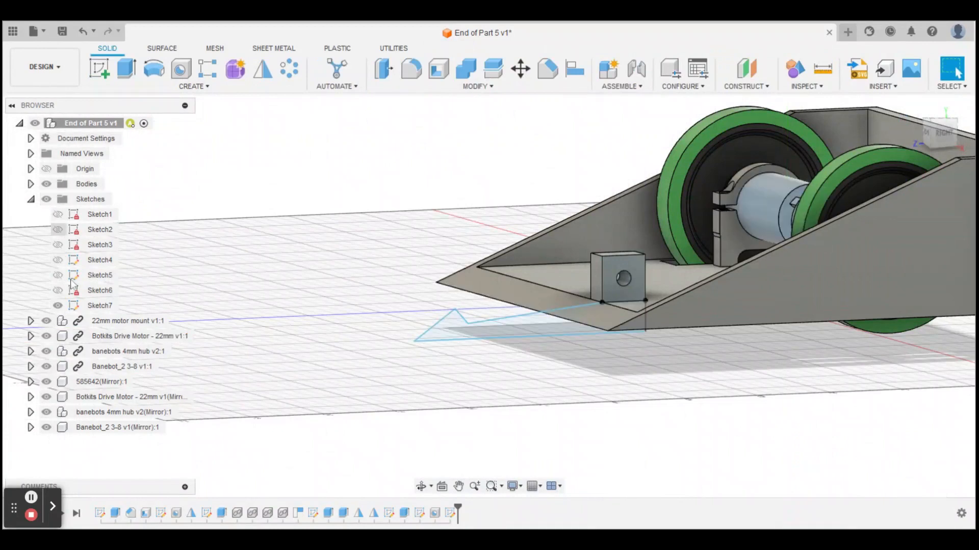
Step: Hide and show Sketch7 and the whole Sketches folder in turn, leaving Sketch7 shown
left_click(60, 310)
left_click(58, 307)
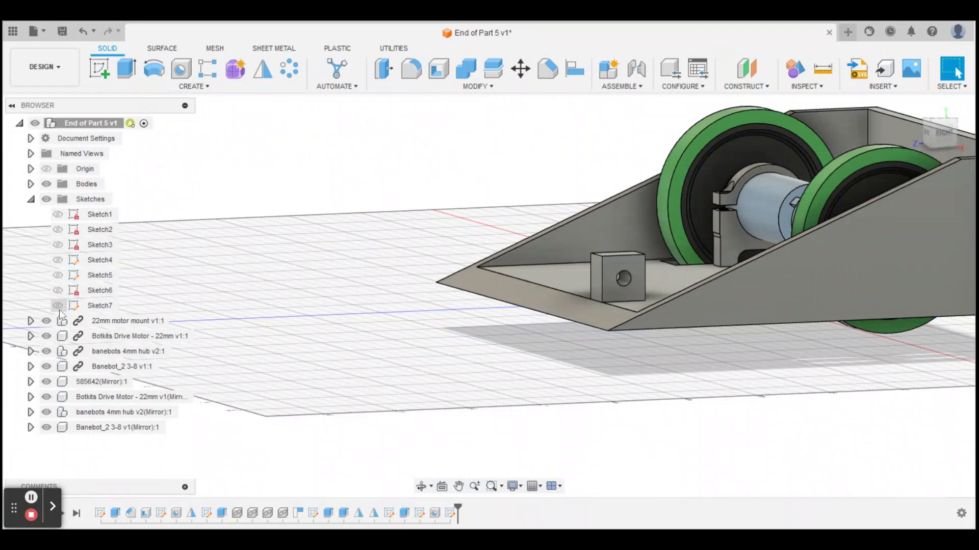
left_click(58, 306)
left_click(60, 182)
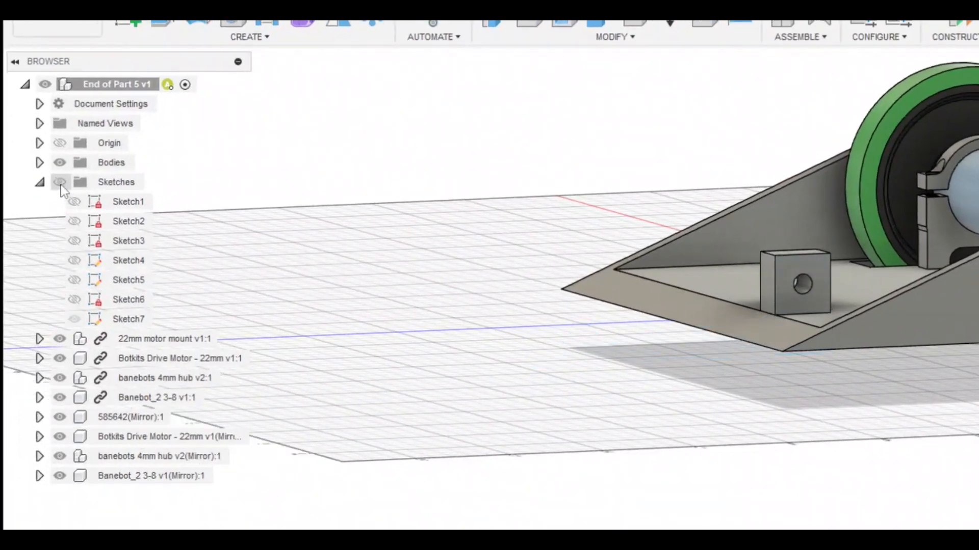
left_click(39, 182)
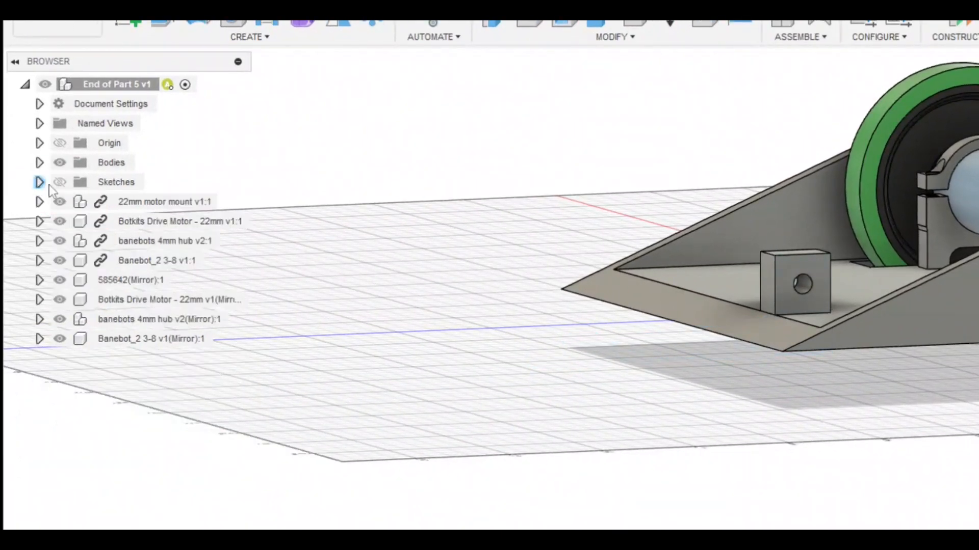
left_click(59, 182)
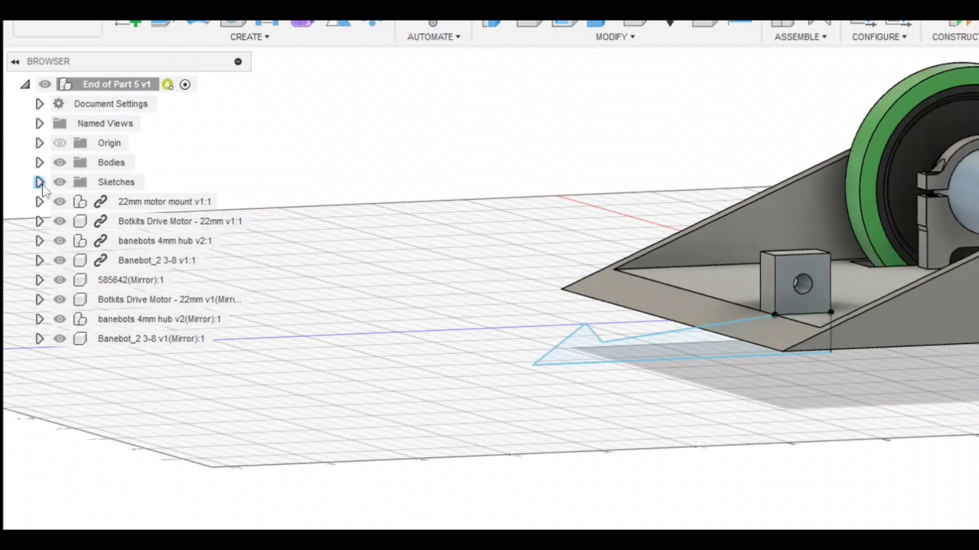
left_click(41, 183)
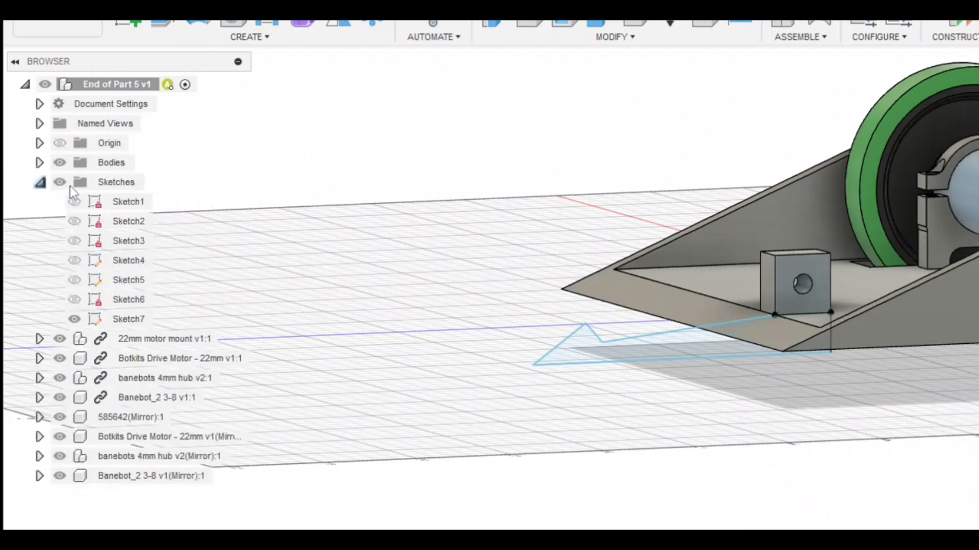
left_click(77, 320)
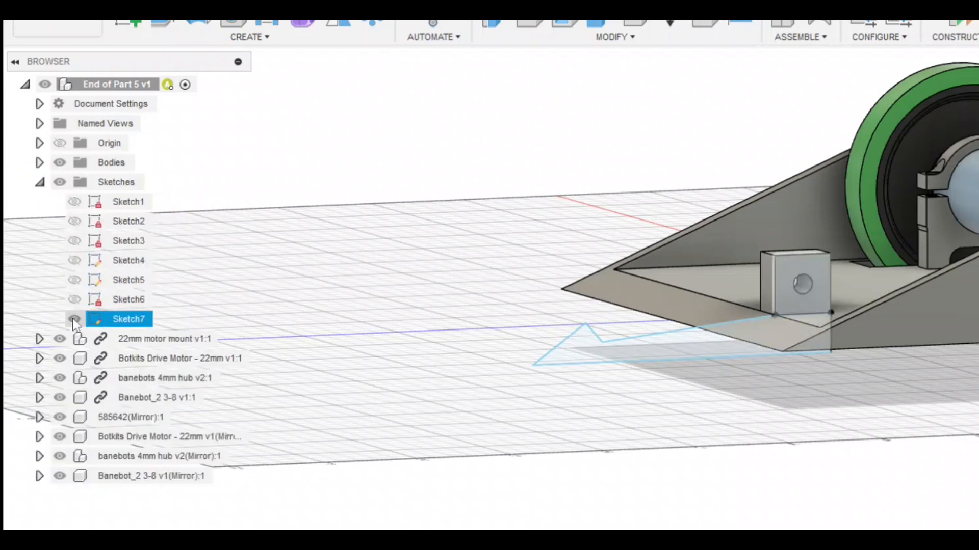
Step: Extrude the arm profile together with the block's side face, leaving out the hole, 10 mm outward as a new body
left_click(389, 346)
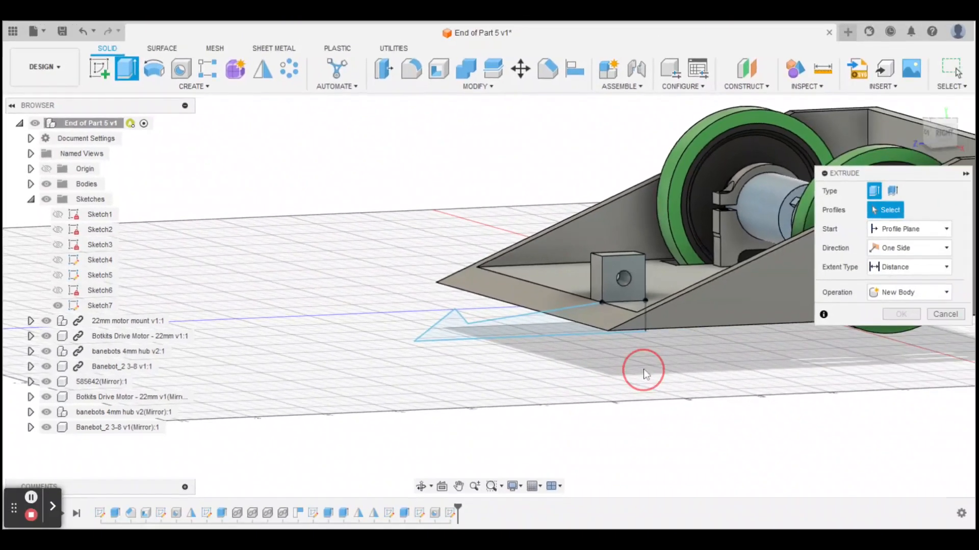
middle_click_drag(826, 401, 711, 431)
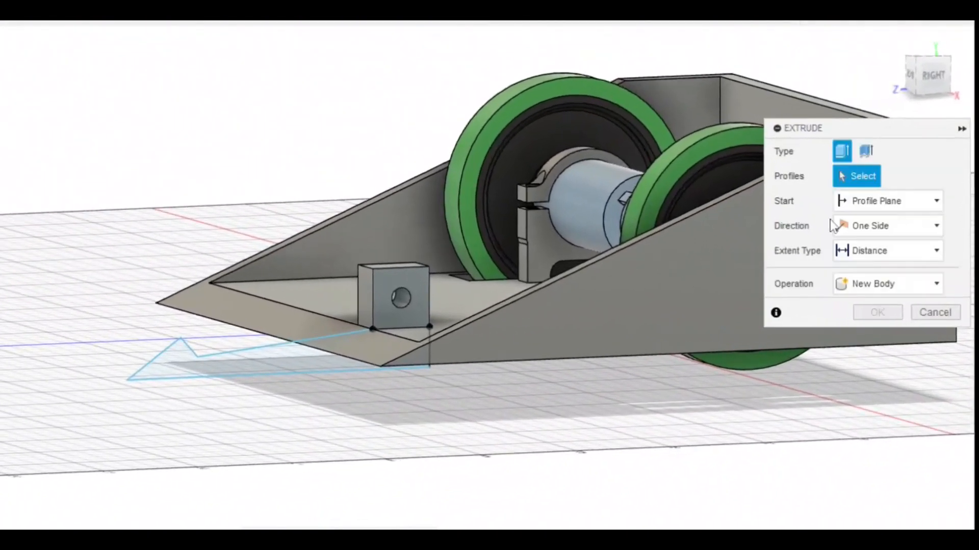
left_click(192, 370)
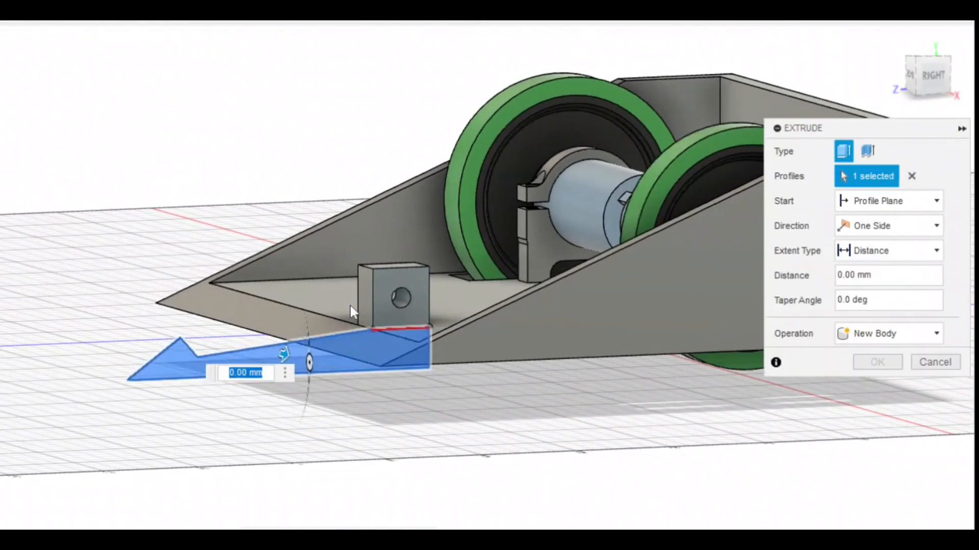
left_click(382, 308)
left_click(331, 378)
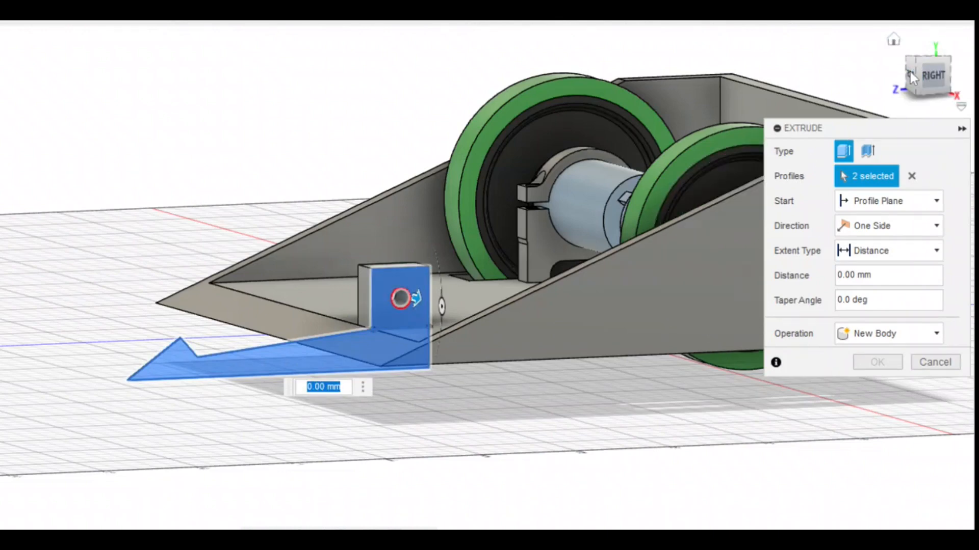
left_click_drag(929, 84, 970, 108)
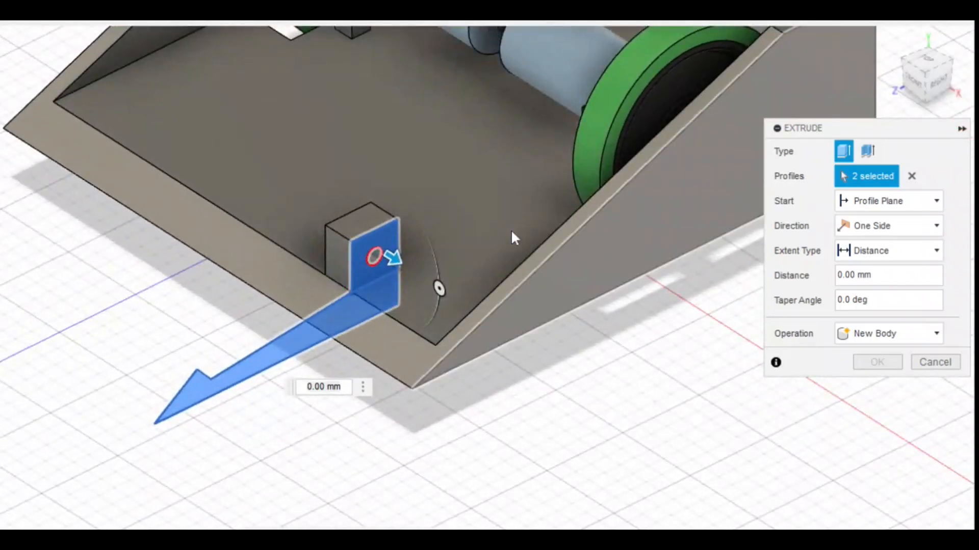
left_click_drag(395, 259, 423, 279)
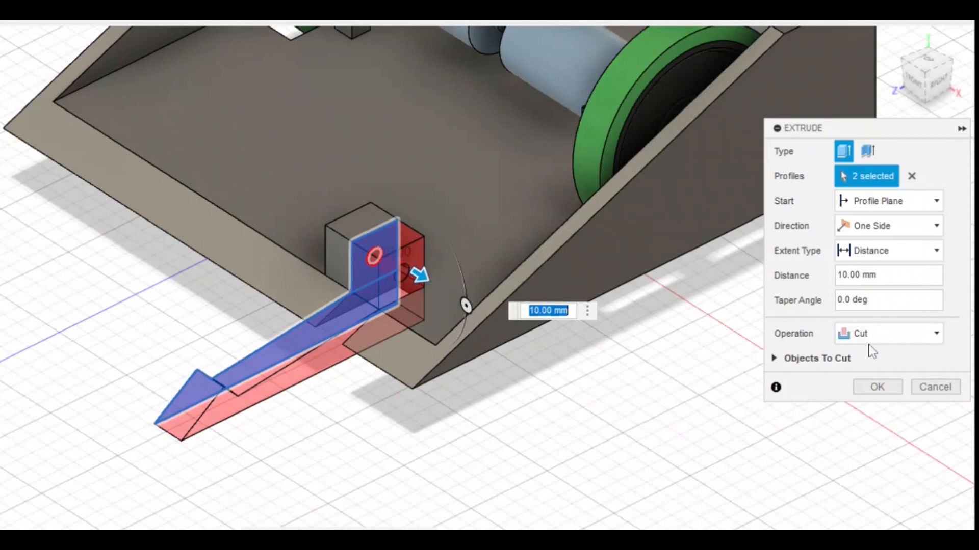
left_click(878, 331)
left_click(878, 408)
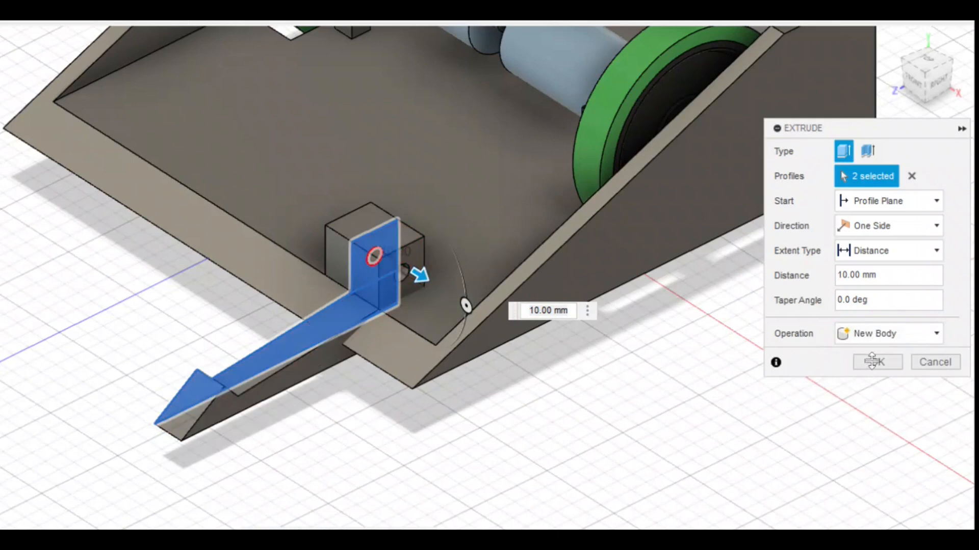
left_click(877, 362)
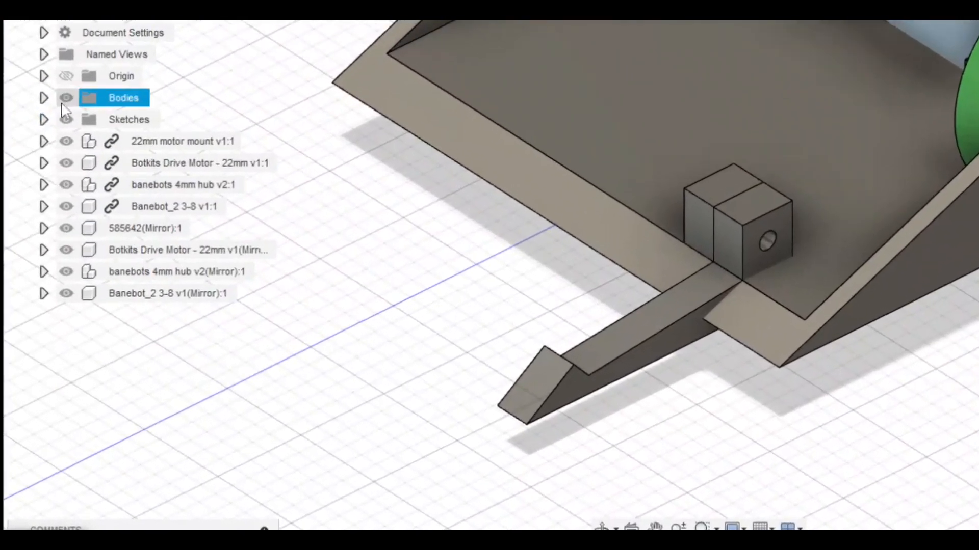
Step: Hide and show the extruded arm body and the chassis in turn to check that they are separate bodies
left_click(44, 98)
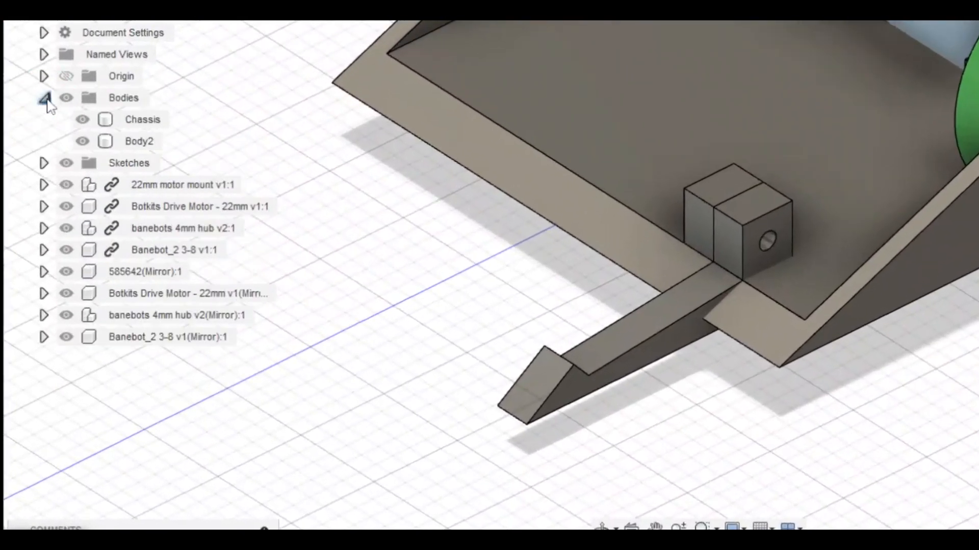
left_click(83, 142)
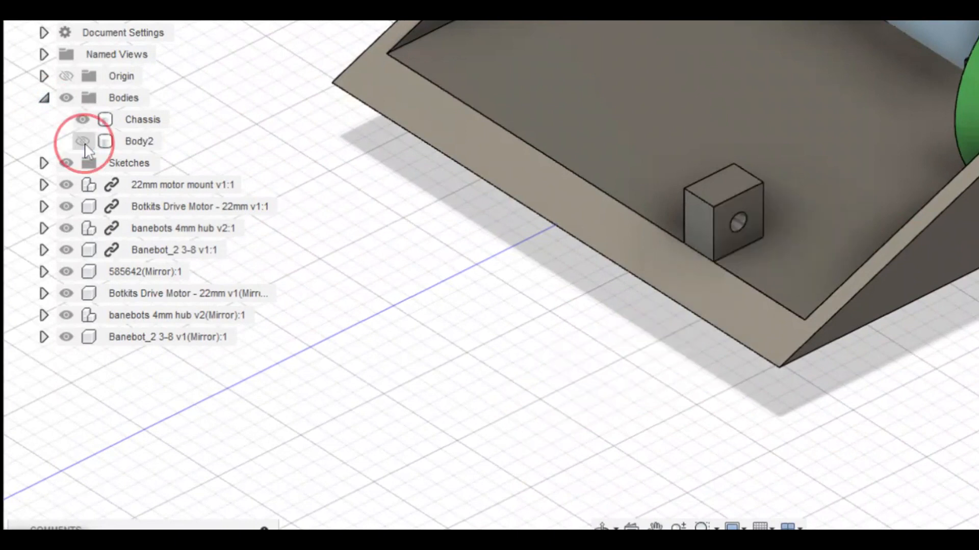
left_click(83, 142)
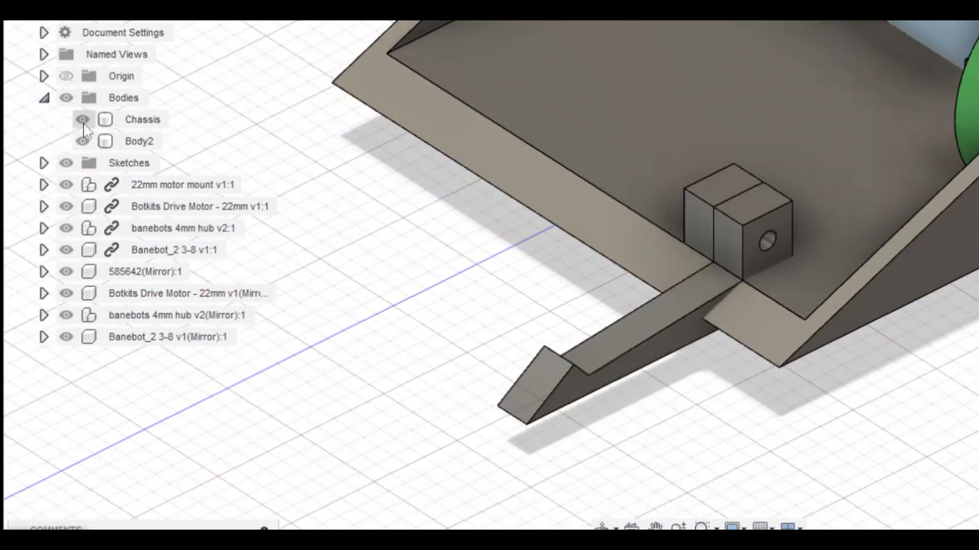
left_click(83, 121)
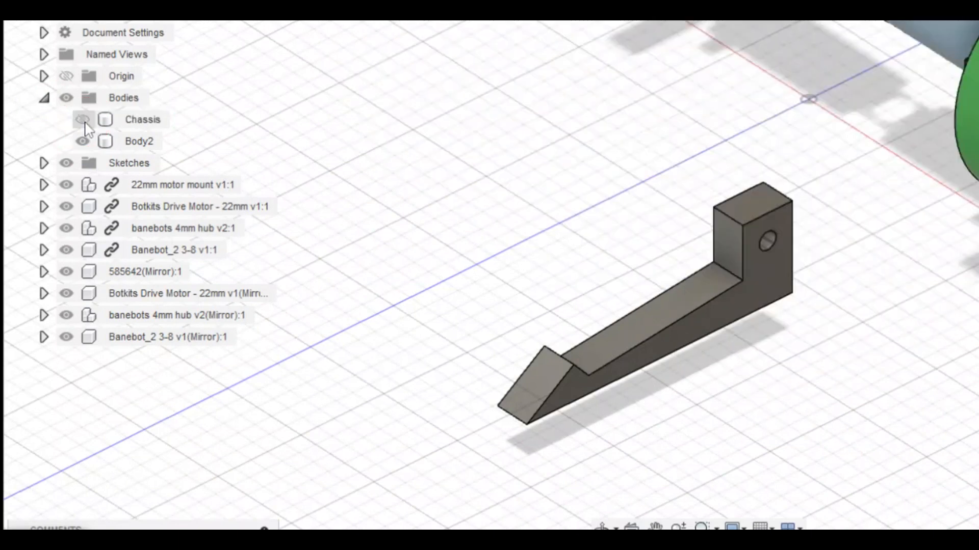
left_click(83, 120)
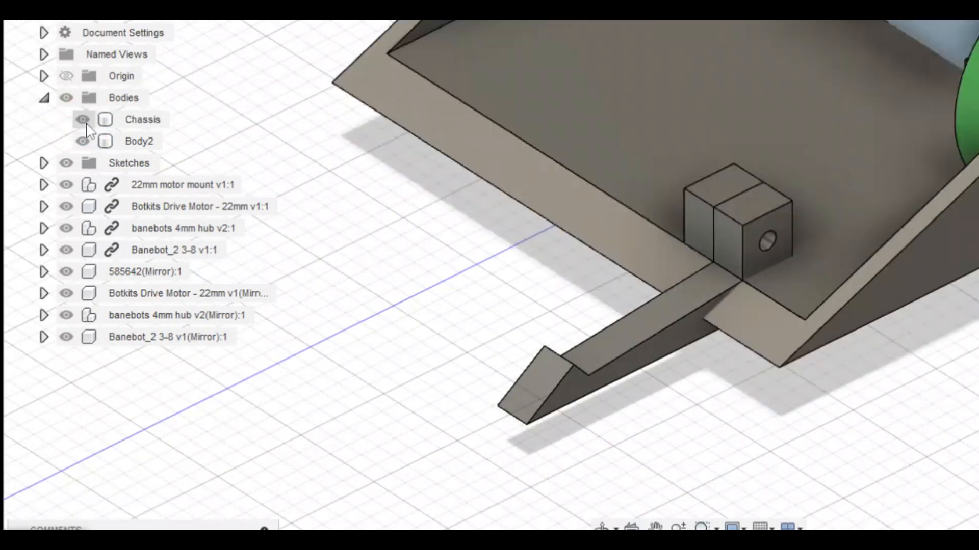
Step: Rename the extruded arm body Fork-Right
right_click(142, 144)
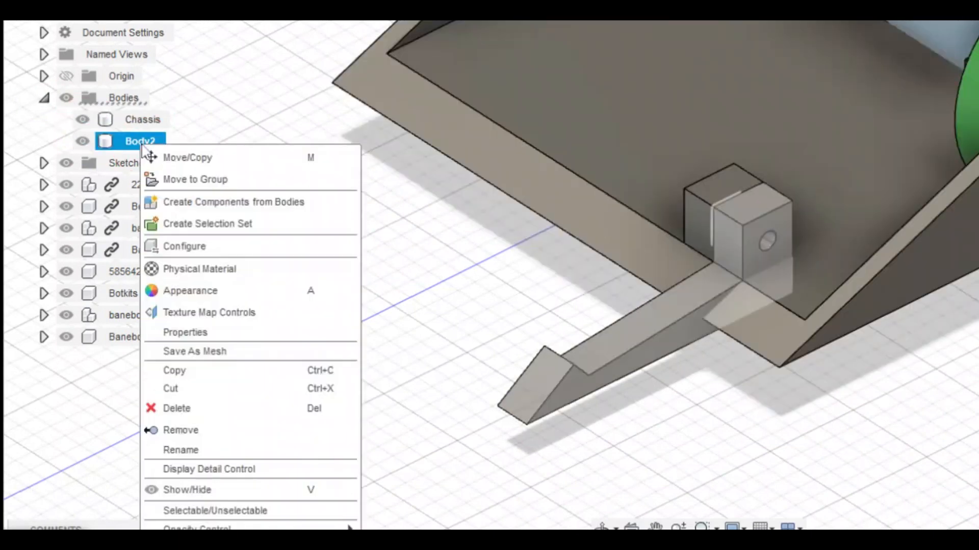
left_click(241, 451)
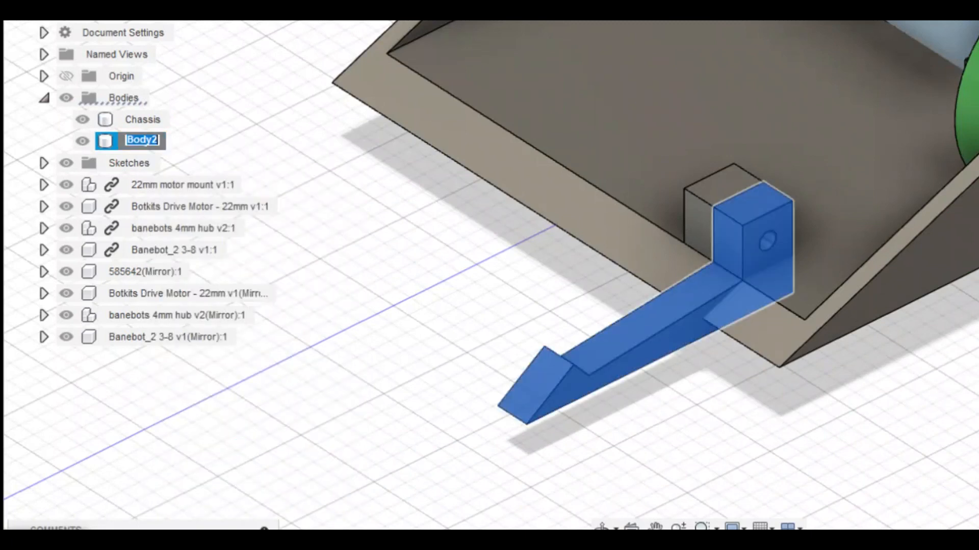
type("Fork-Right")
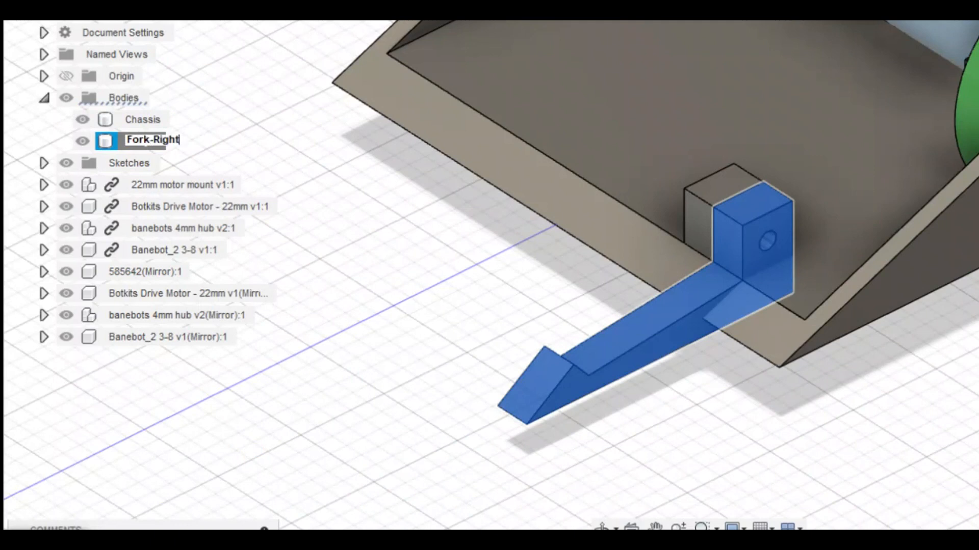
key("Return")
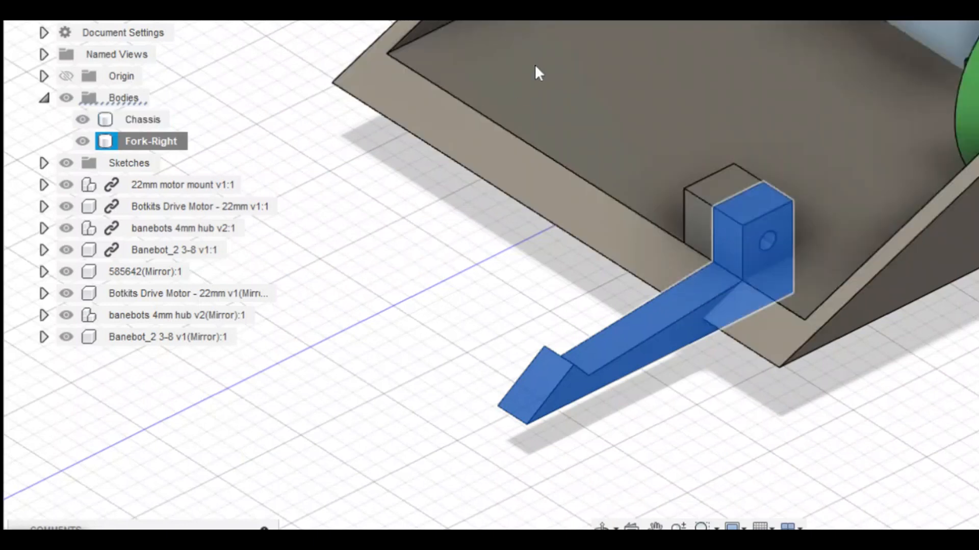
left_click(535, 64)
left_click(704, 318)
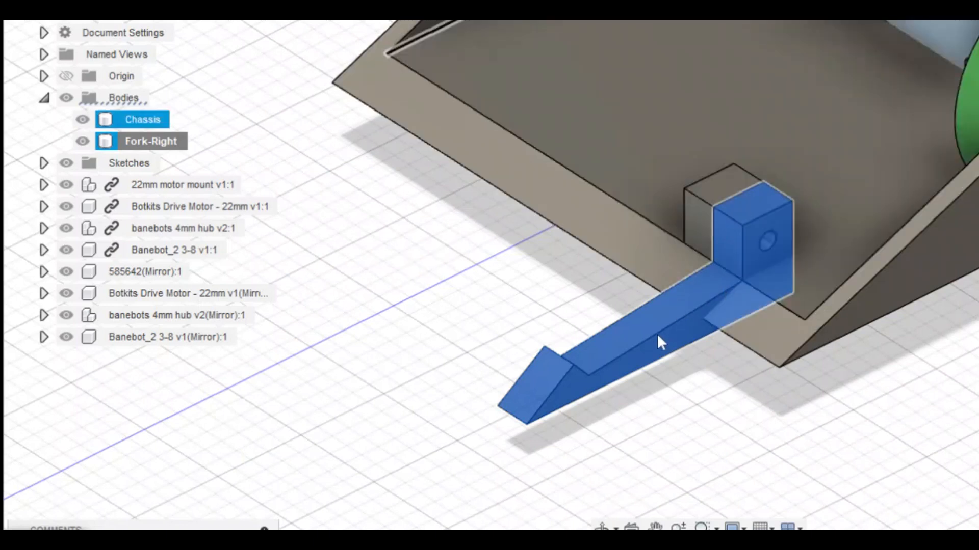
left_click(765, 339)
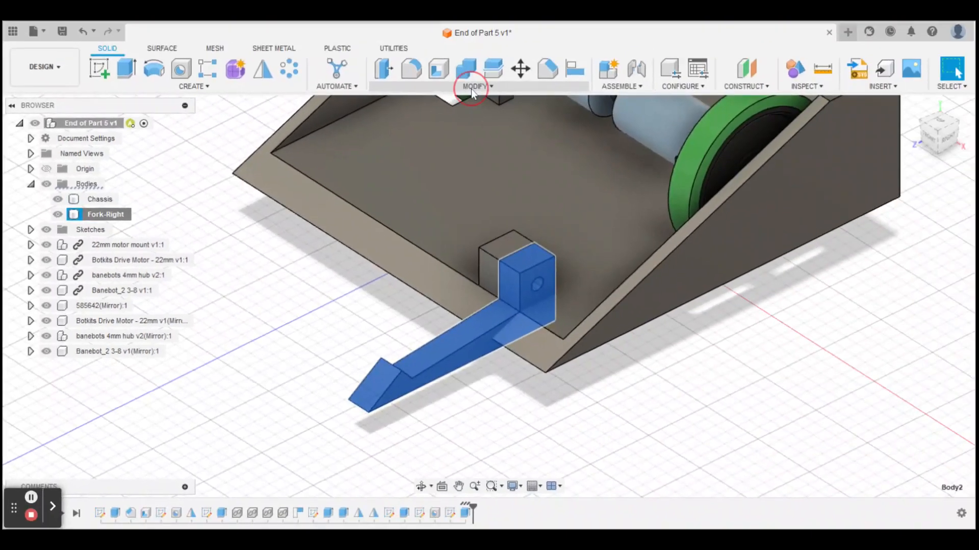
Step: Cut the Fork-Right shape out of the Chassis body with Combine, keeping the fork as a tool body
left_click(475, 87)
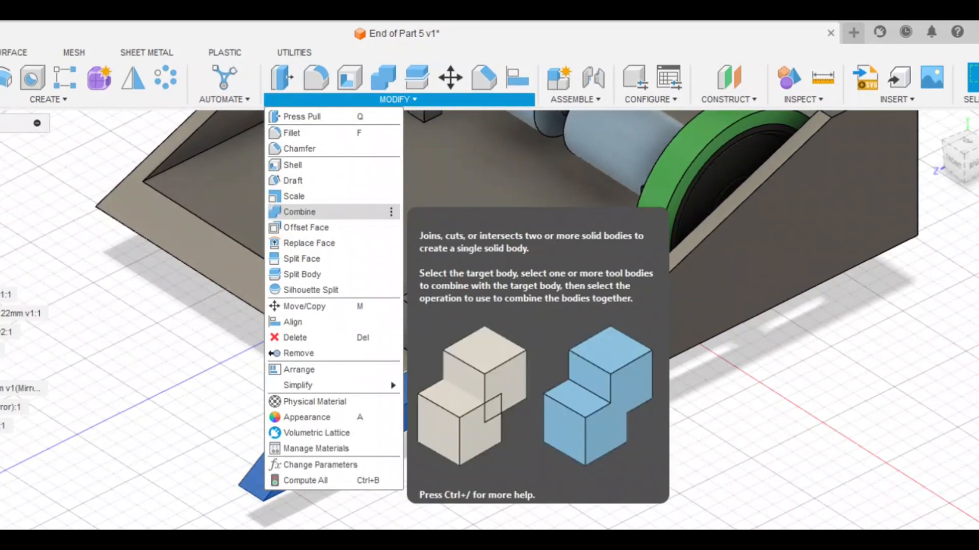
left_click(312, 213)
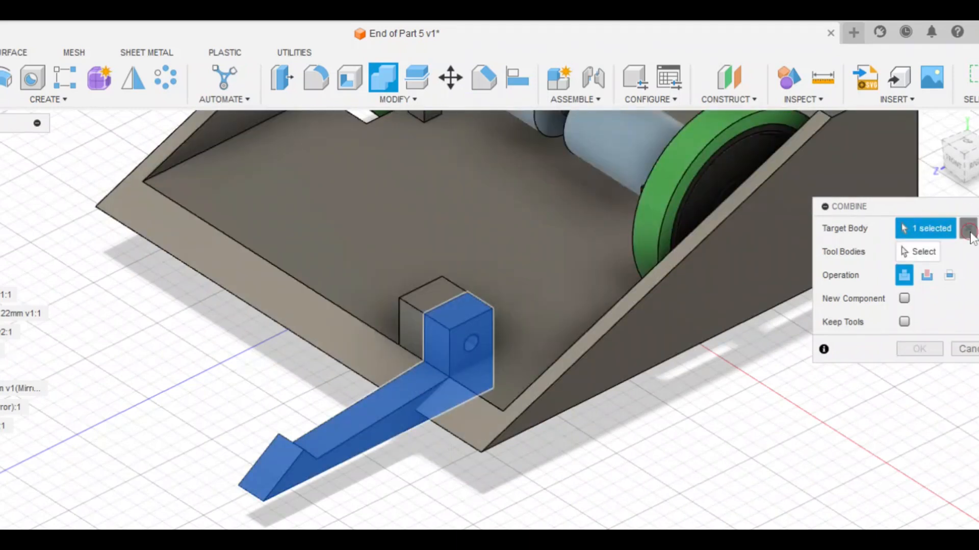
left_click(968, 229)
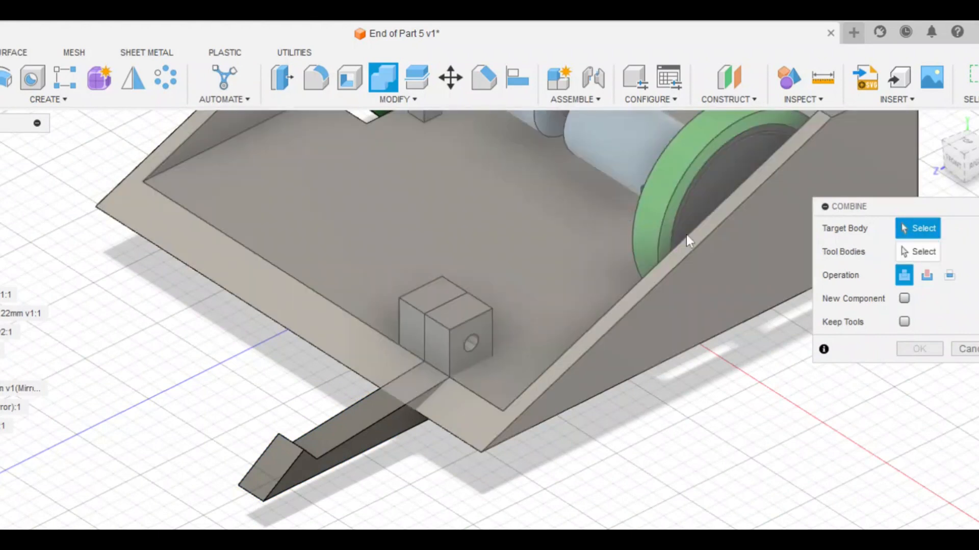
left_click(322, 226)
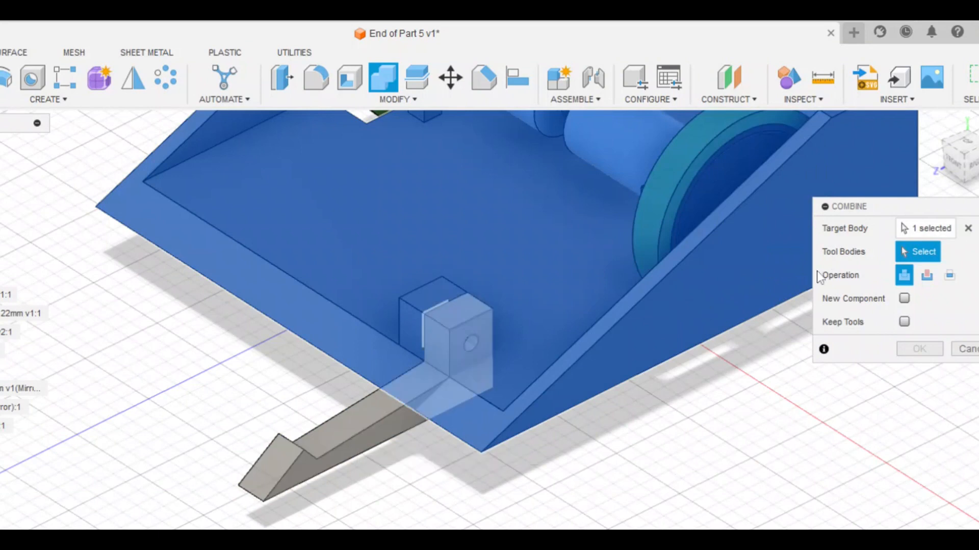
left_click(365, 439)
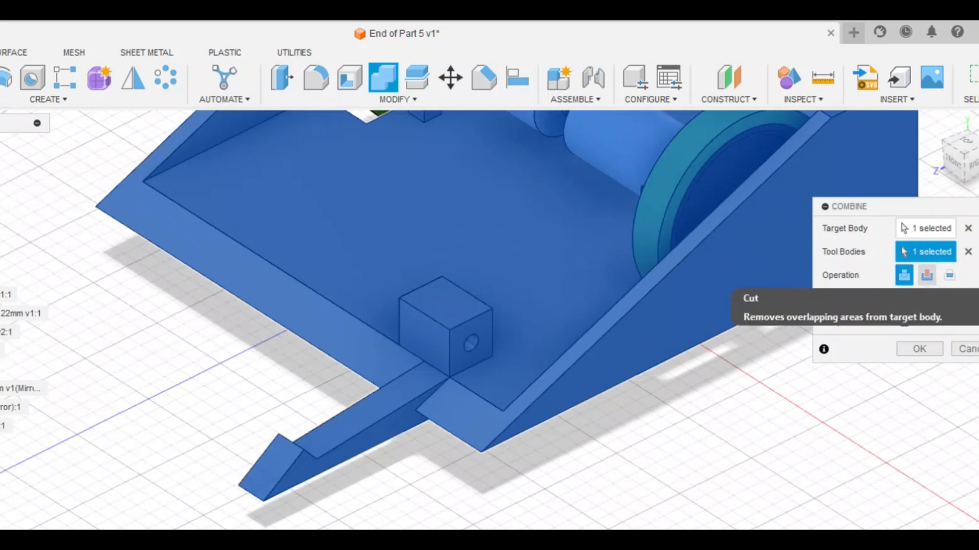
left_click(927, 275)
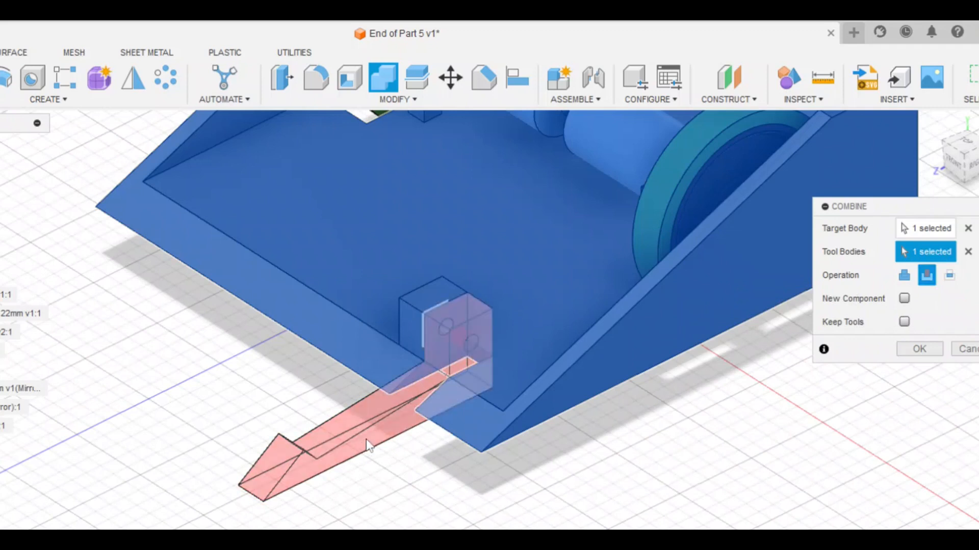
left_click(903, 321)
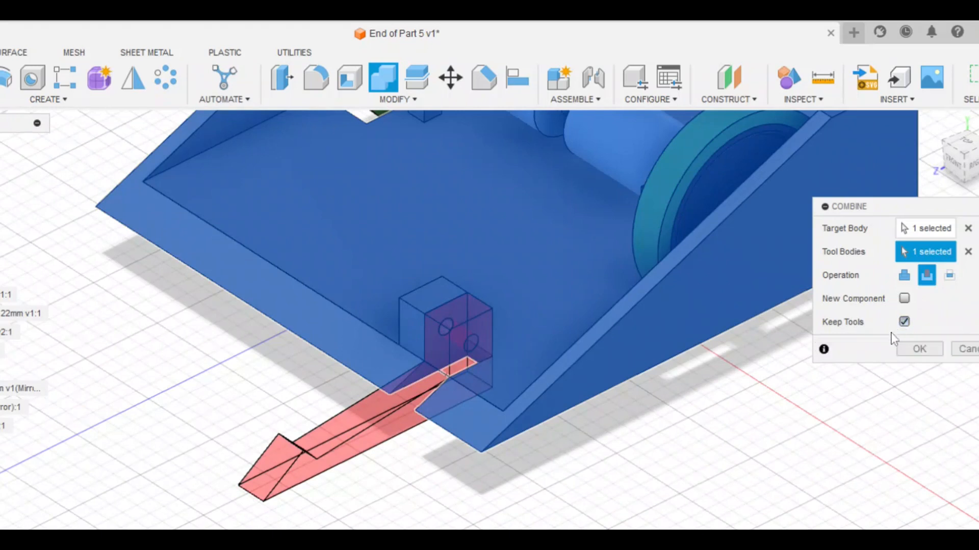
left_click(908, 351)
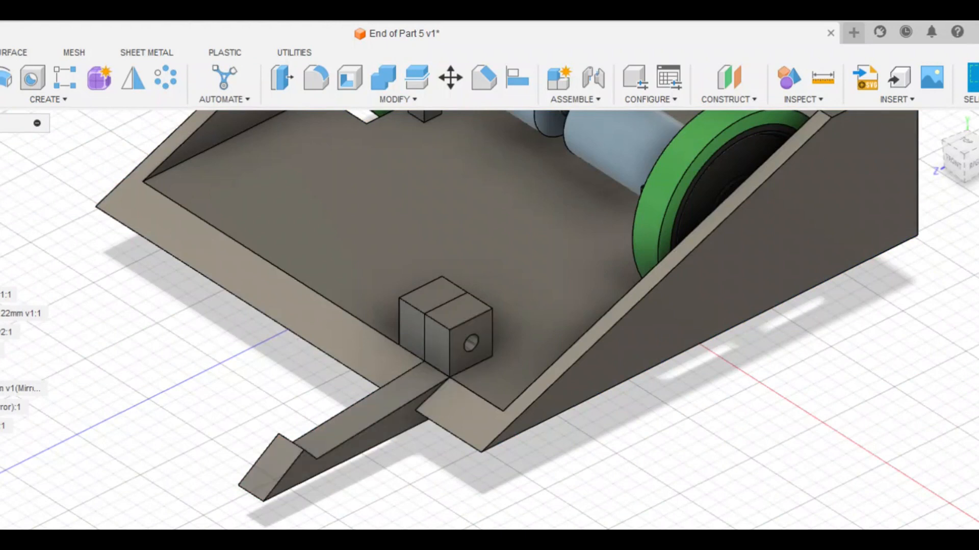
Step: Hide the Fork-Right body and examine the slot cut through the chassis's front edge, including the line across it
key("v")
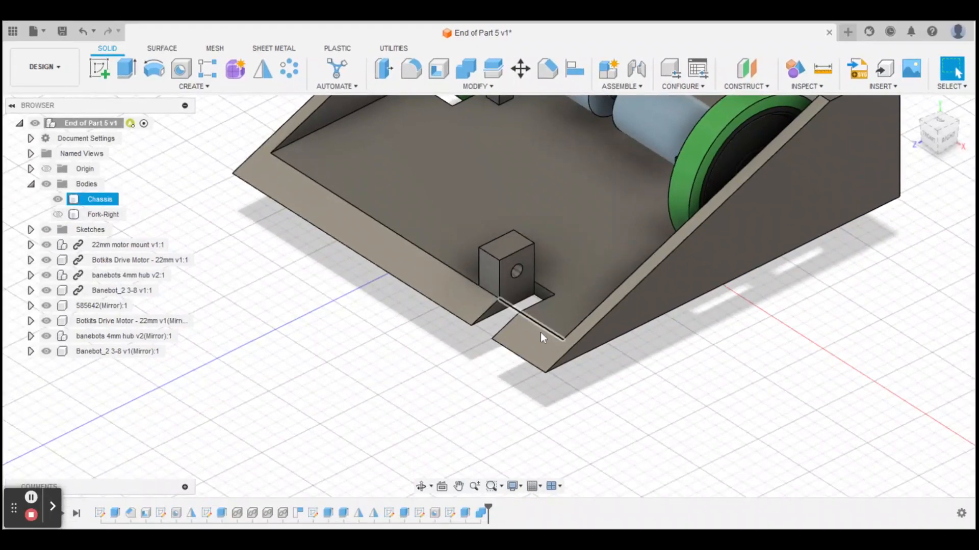
scroll(541, 333, "up", 3)
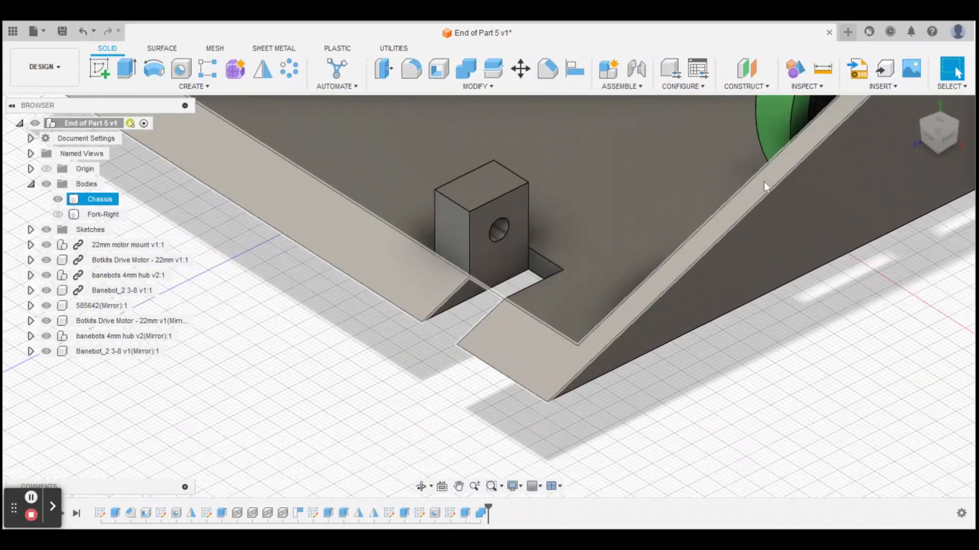
mouse_move(902, 134)
middle_mouse_down("shift")
mouse_move(783, 153)
mouse_move(734, 191)
middle_mouse_up("shift")
left_click(490, 293)
scroll(489, 294, "down", 2)
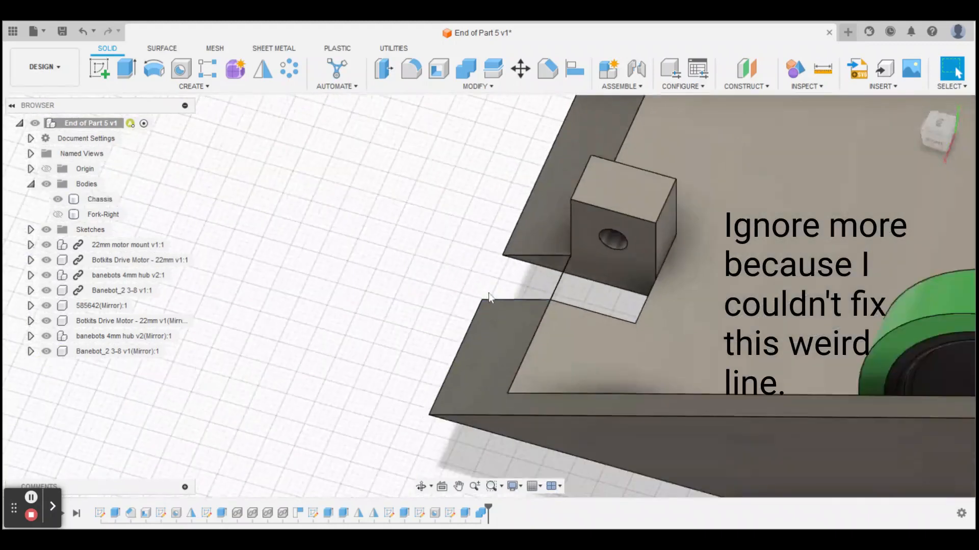
left_click(562, 280)
scroll(562, 280, "up", 2)
scroll(562, 278, "up", 1)
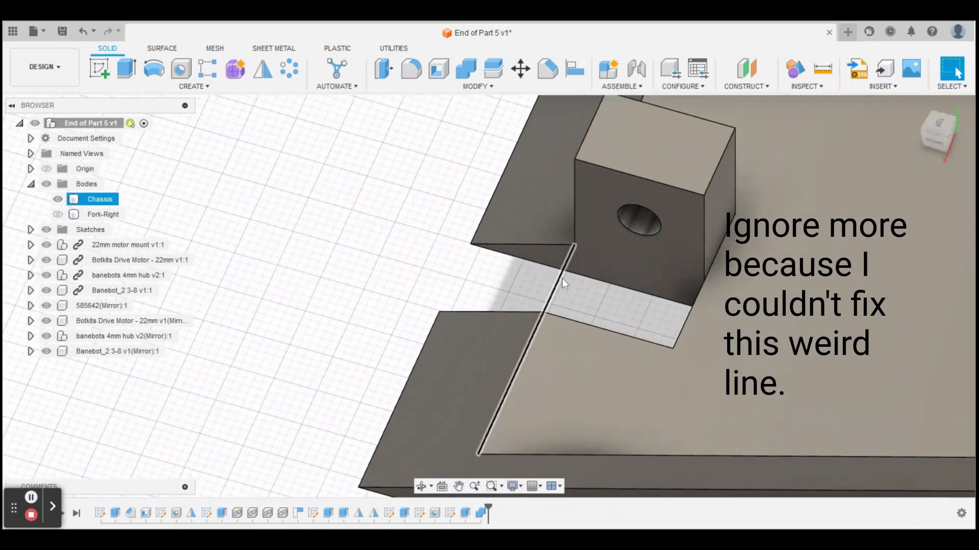
Step: Try to extrude the block's side face 10 mm across the fork slot as a cut
left_click(628, 250)
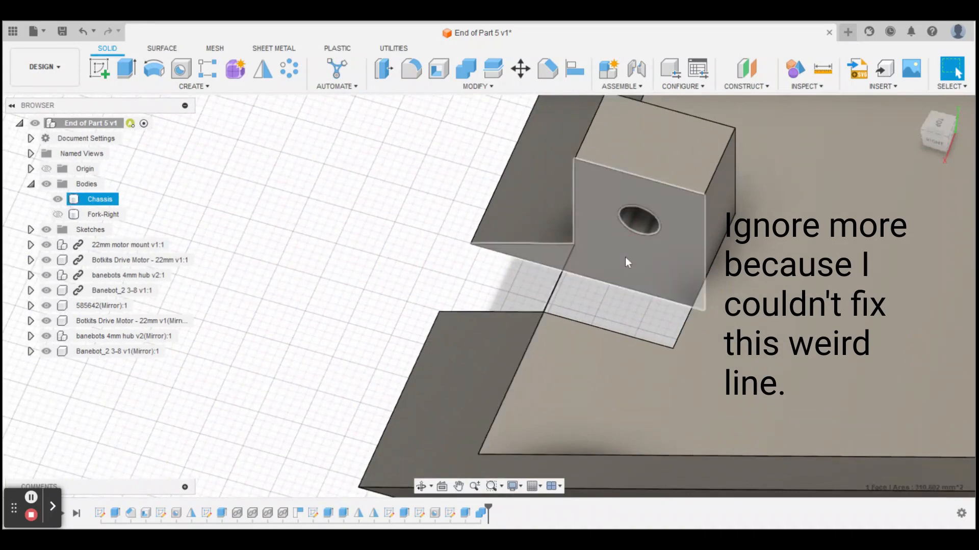
scroll(572, 270, "down", 4)
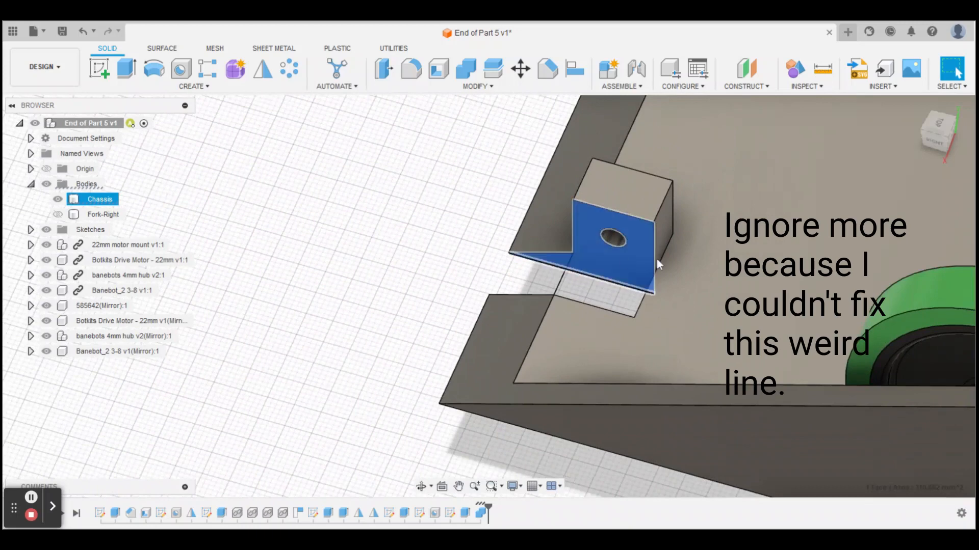
key("e")
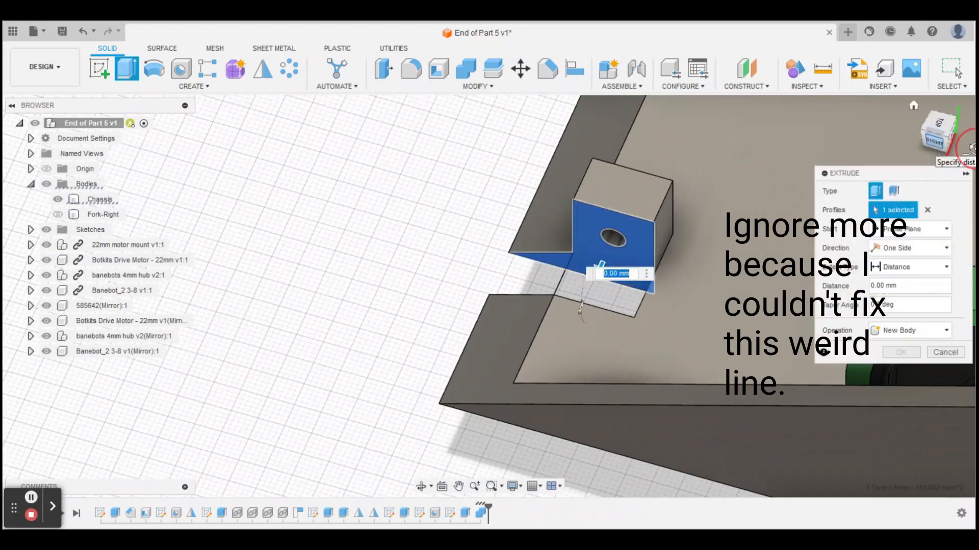
left_click_drag(972, 161, 926, 121)
left_click(939, 131)
left_click(926, 121)
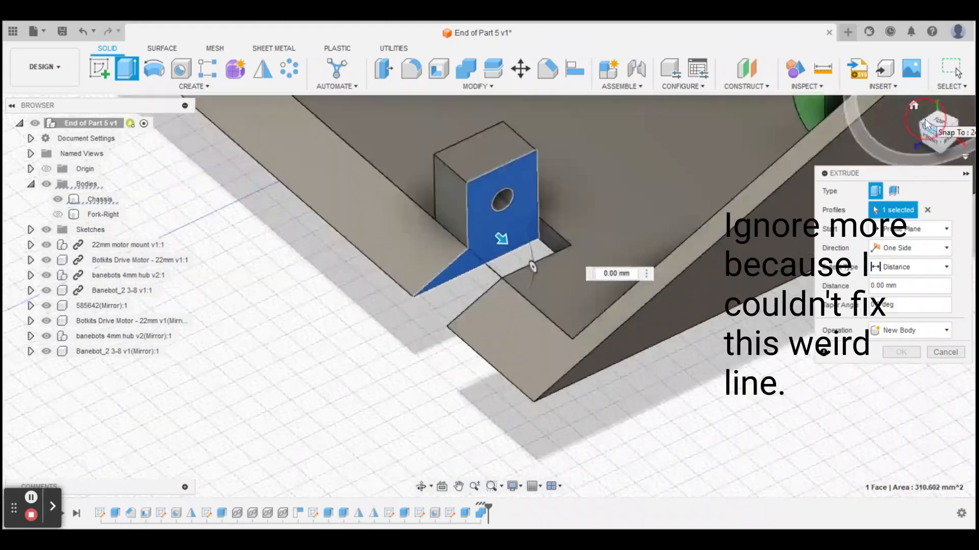
left_click(930, 123)
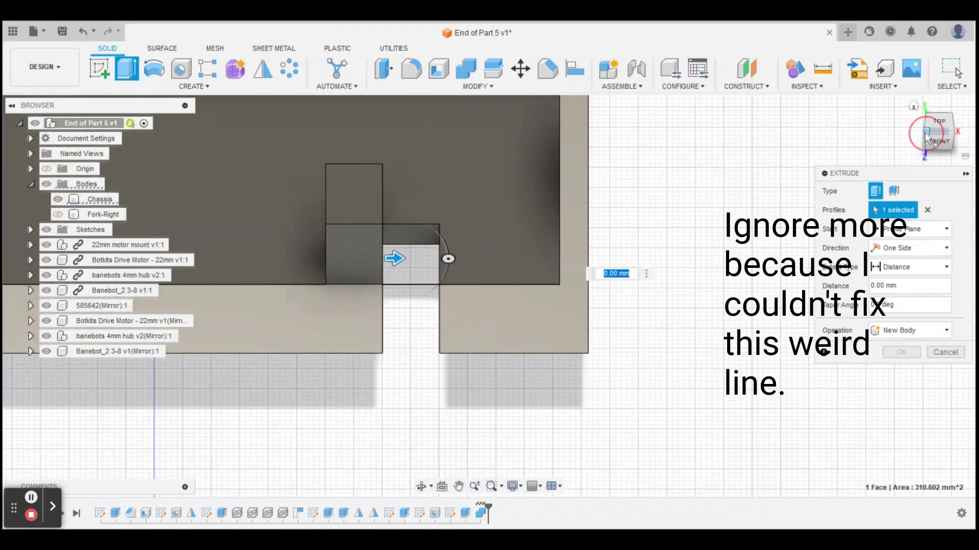
left_click(925, 134)
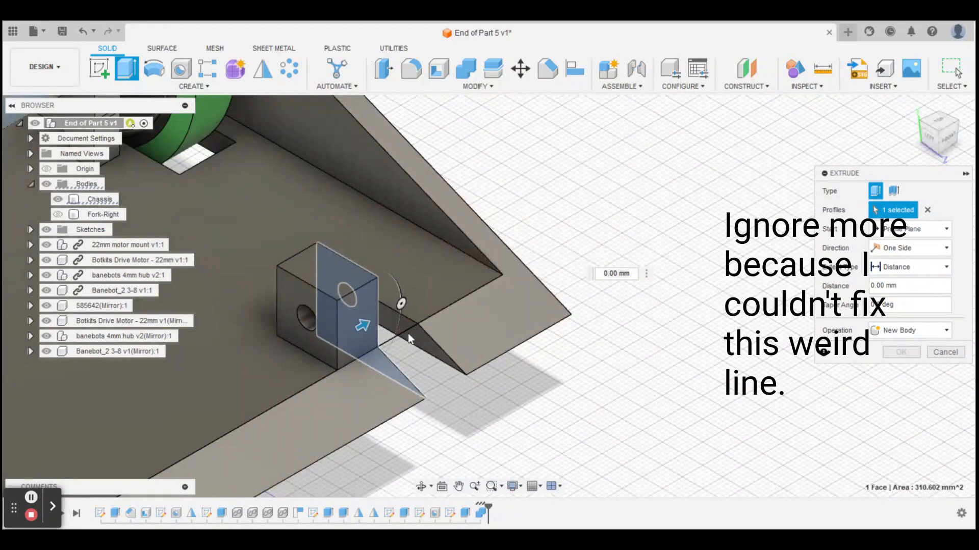
scroll(408, 332, "up", 2)
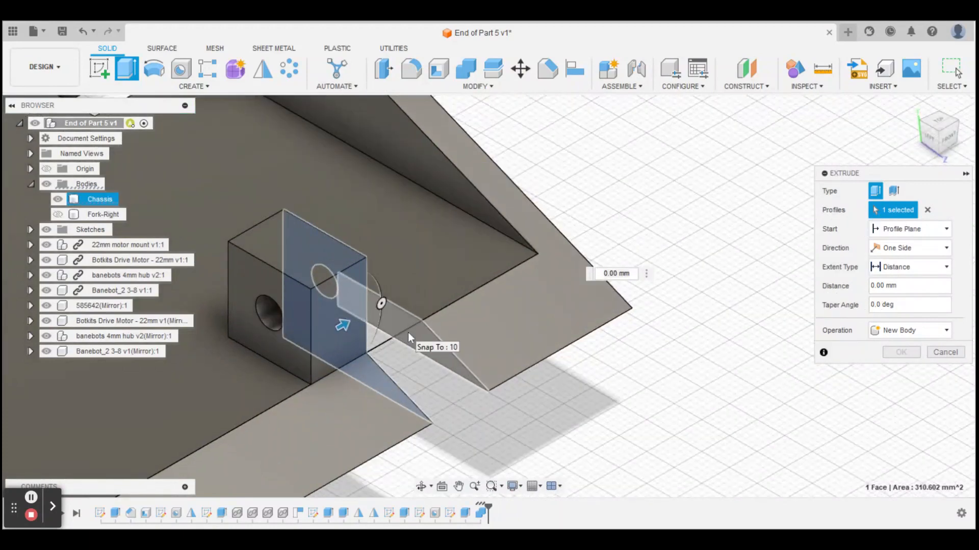
left_click(408, 333)
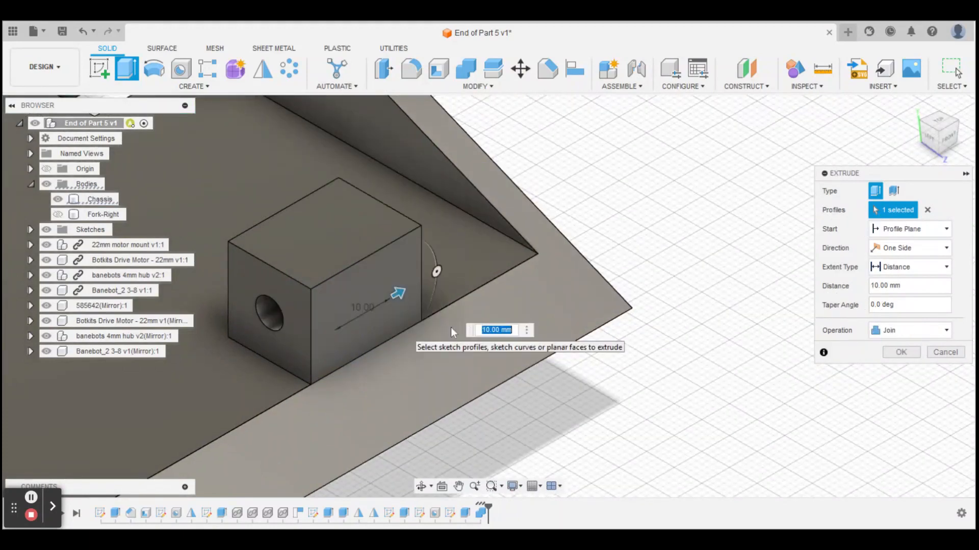
left_click(900, 332)
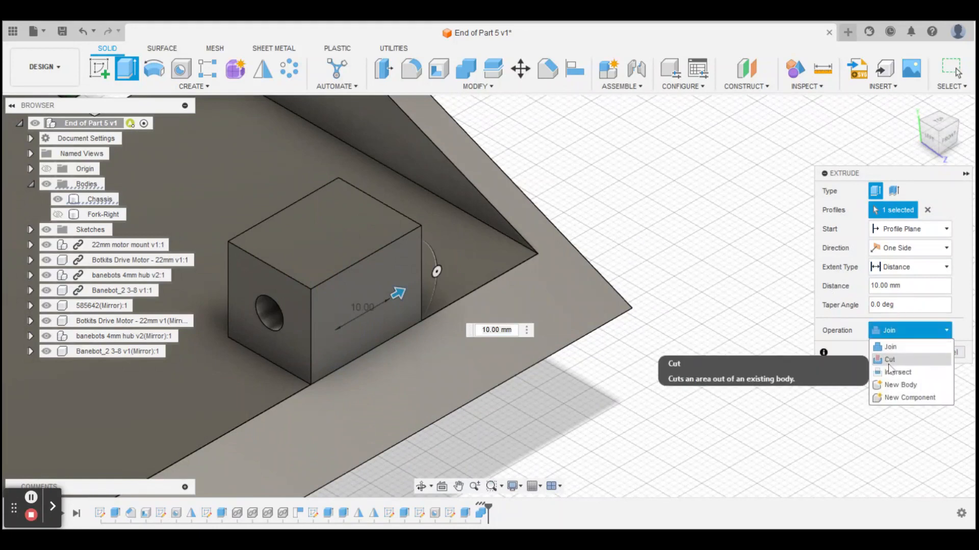
left_click(887, 356)
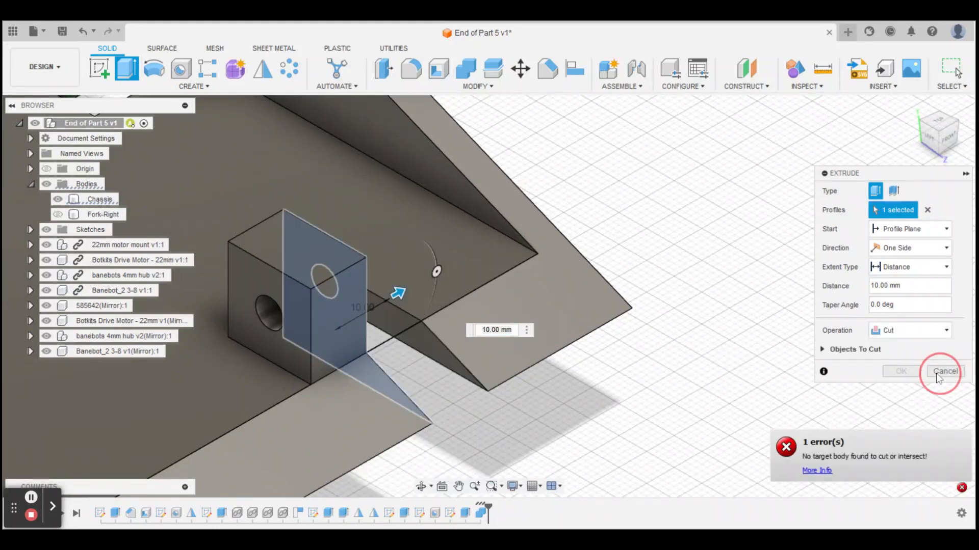
left_click(943, 372)
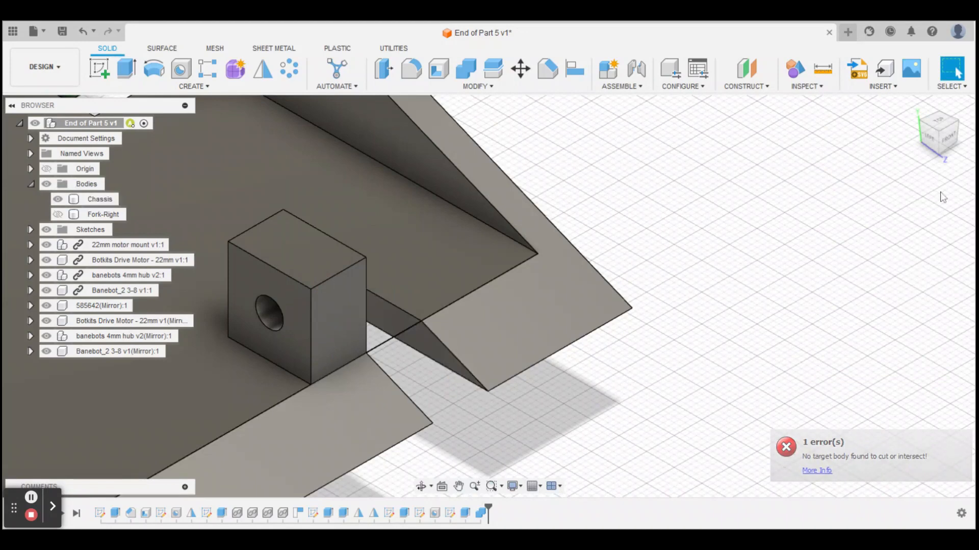
Step: Show the Fork-Right body again beside the block
left_click_drag(947, 140, 718, 160)
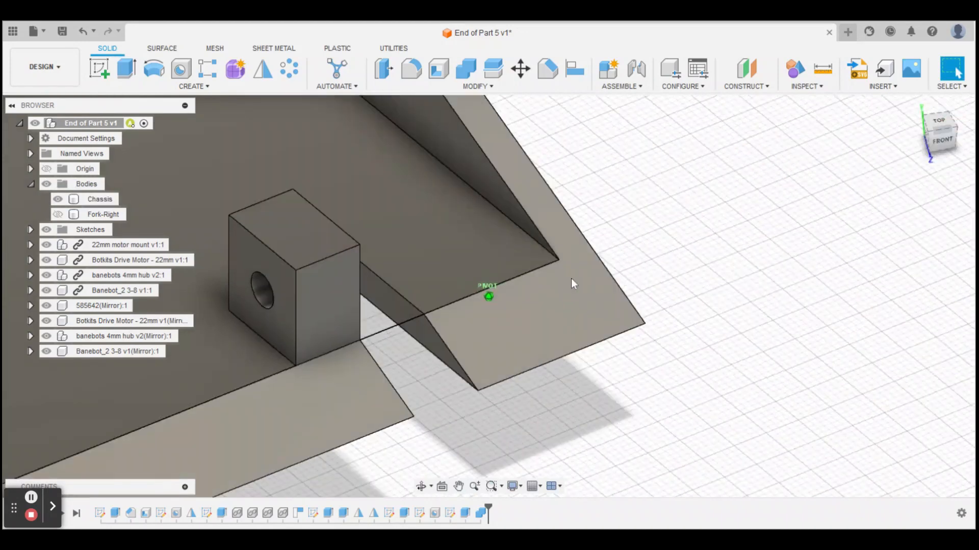
left_click_drag(571, 278, 585, 252)
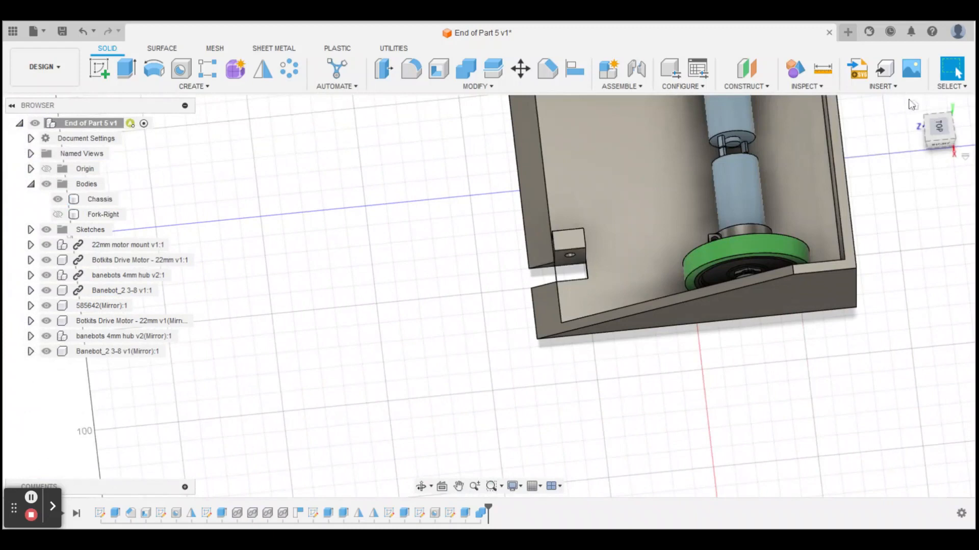
left_click(58, 214)
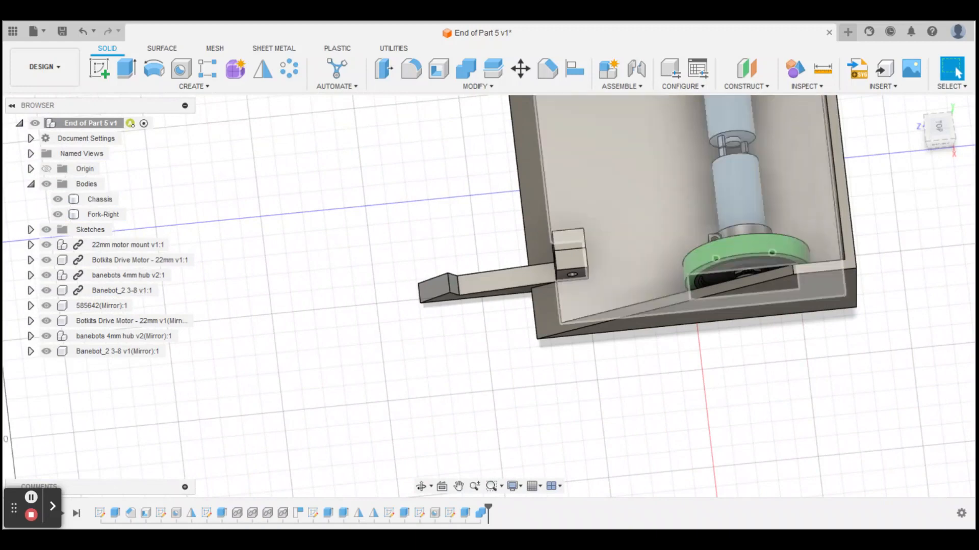
left_click(914, 107)
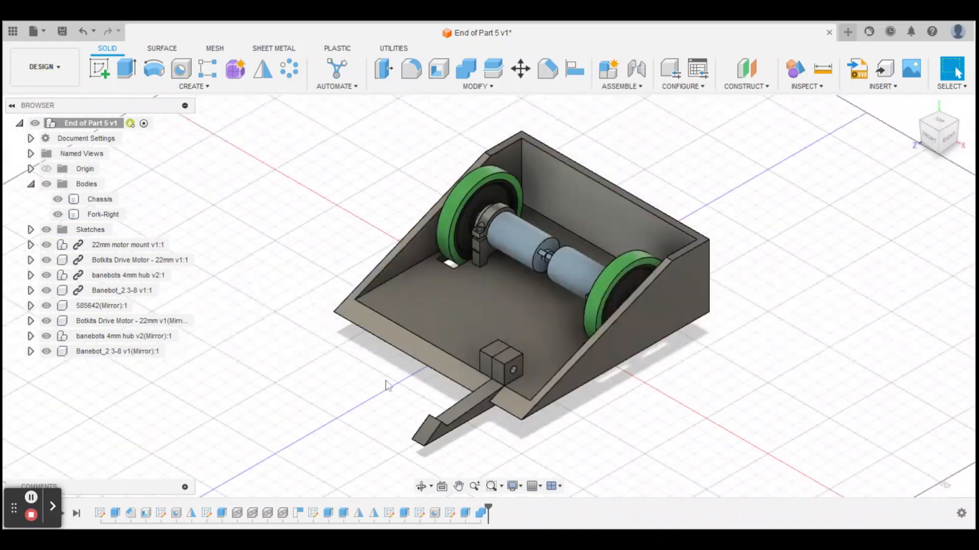
Step: Mirror the extruded mounting block beside the fork, as a feature, across the chassis's YZ centre plane
scroll(386, 384, "up", 4)
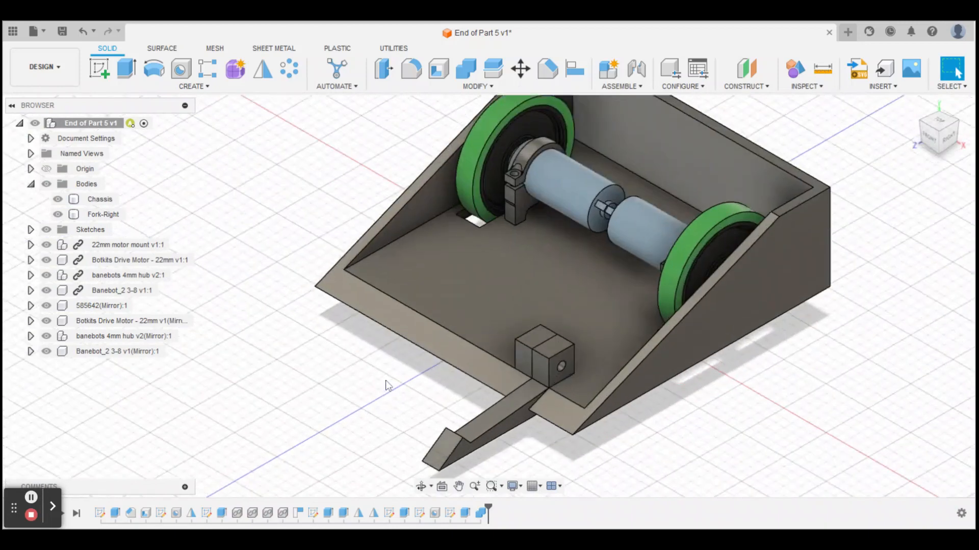
scroll(387, 379, "up", 3)
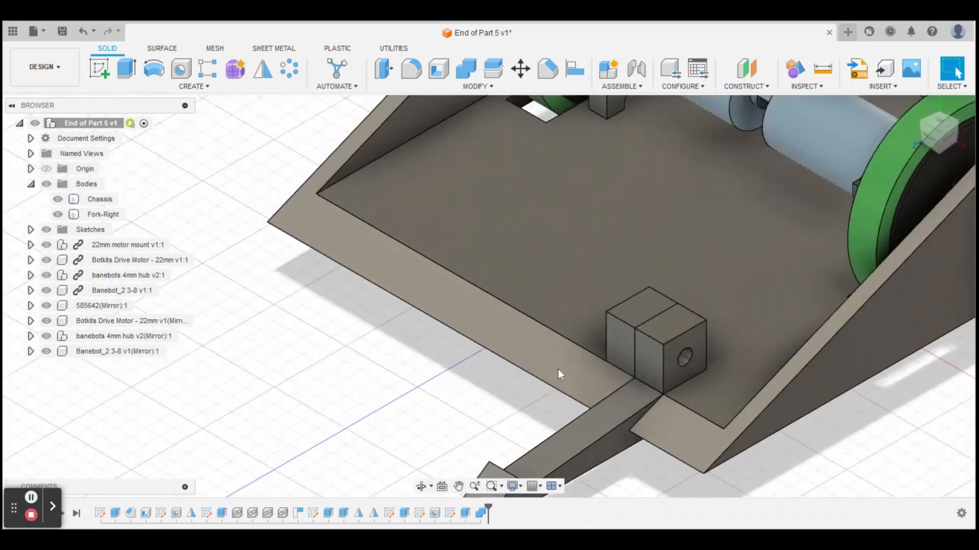
scroll(489, 243, "down", 2)
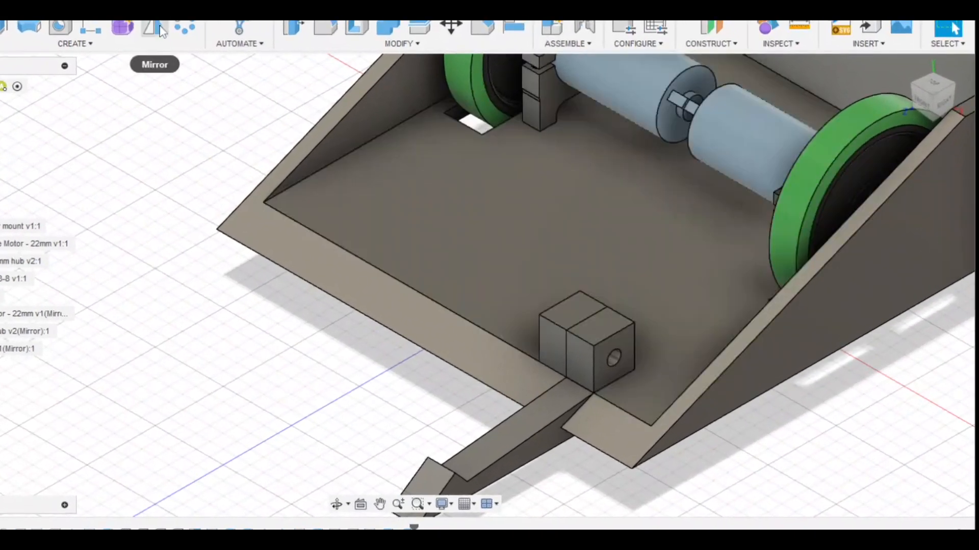
left_click(167, 32)
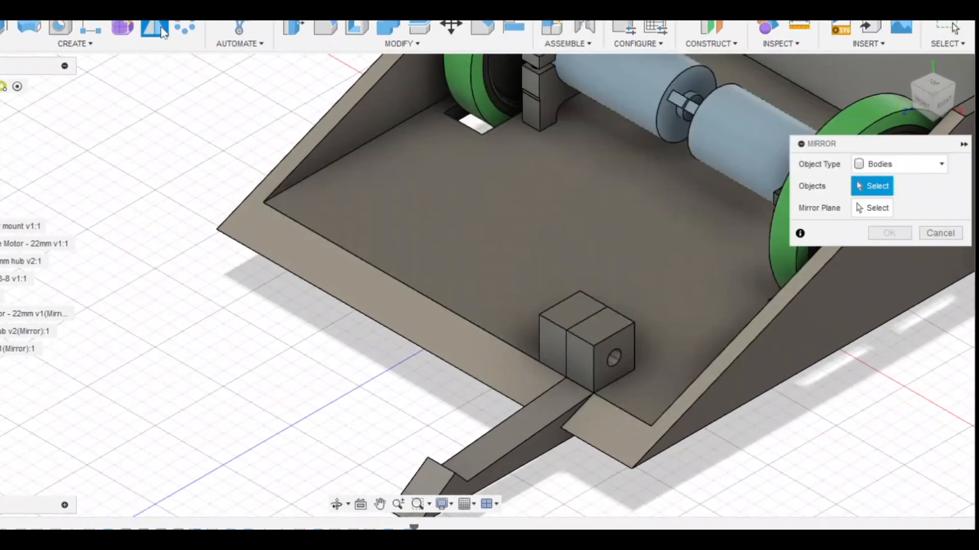
left_click(925, 169)
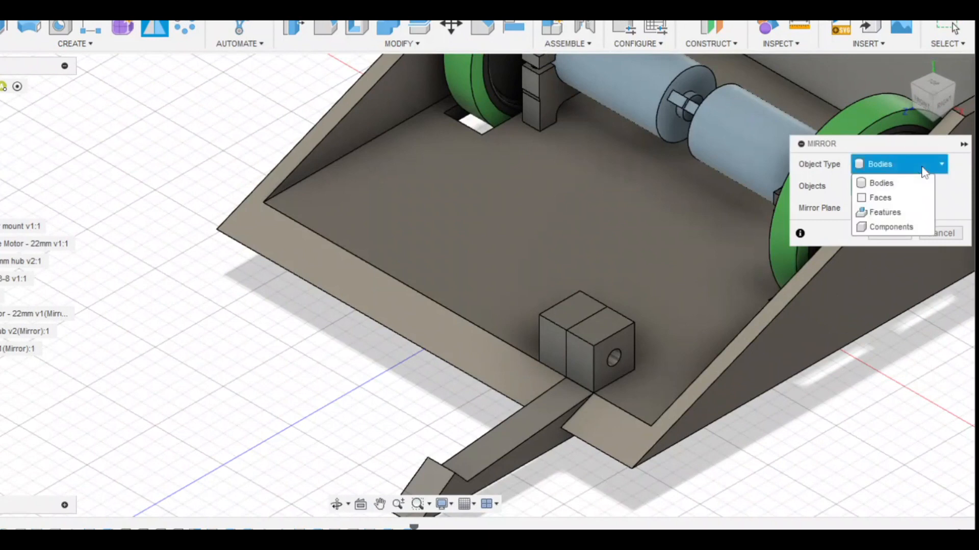
left_click(891, 213)
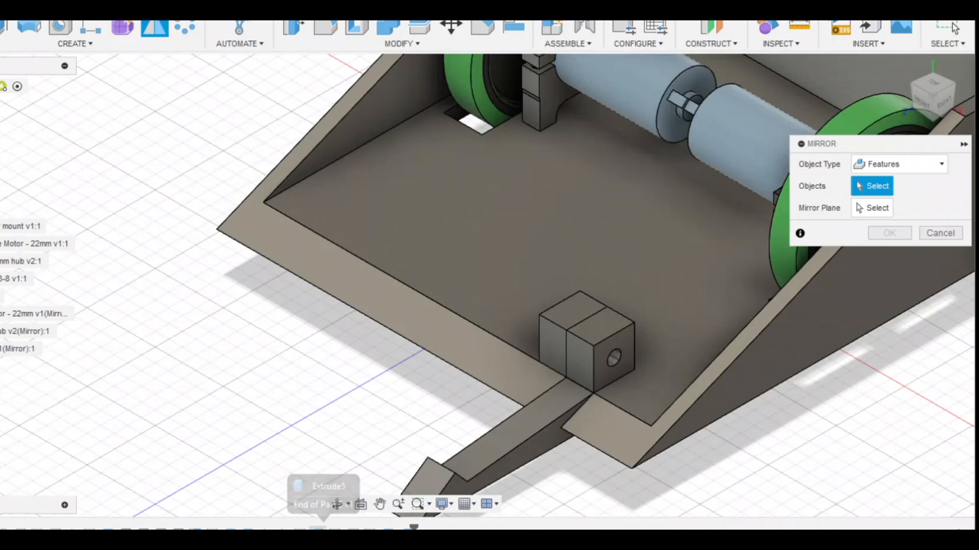
left_click(320, 529)
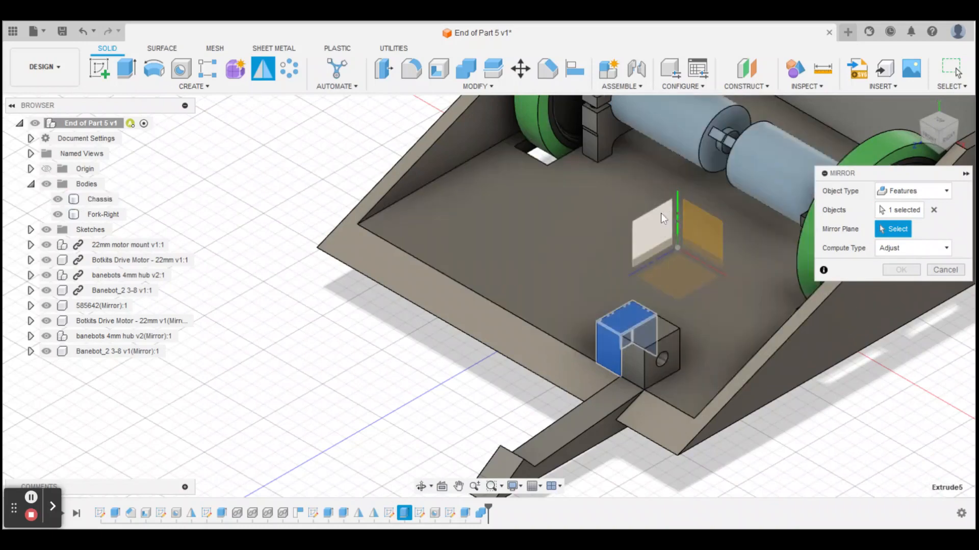
scroll(658, 216, "down", 2)
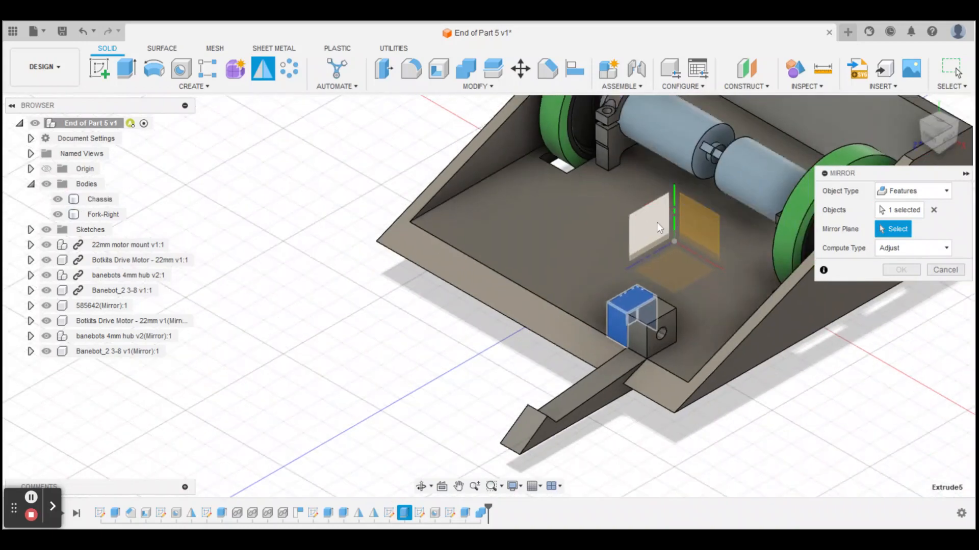
left_click(657, 223)
left_click(885, 245)
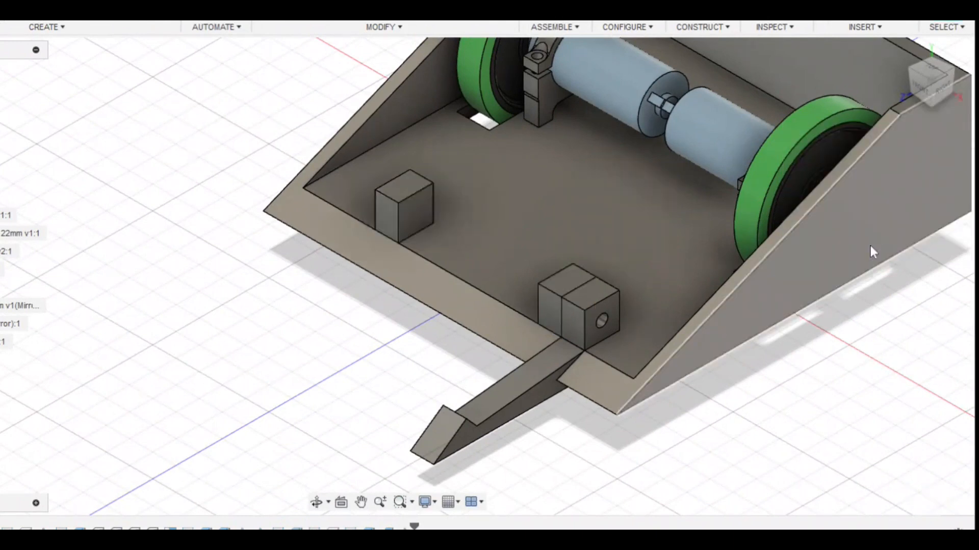
Step: Mirror the mounting block's hole feature across the YZ centre plane onto the opposite block
left_click(131, 23)
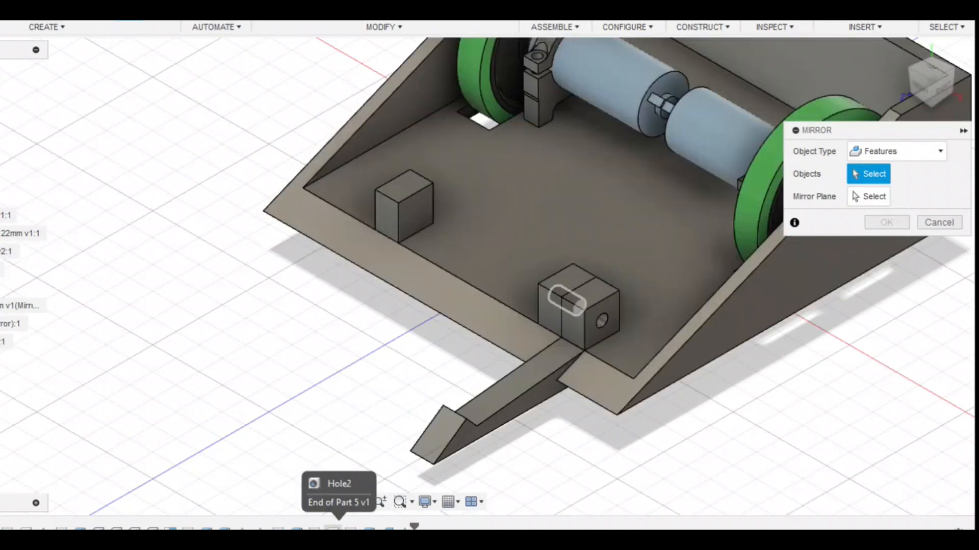
left_click(332, 528)
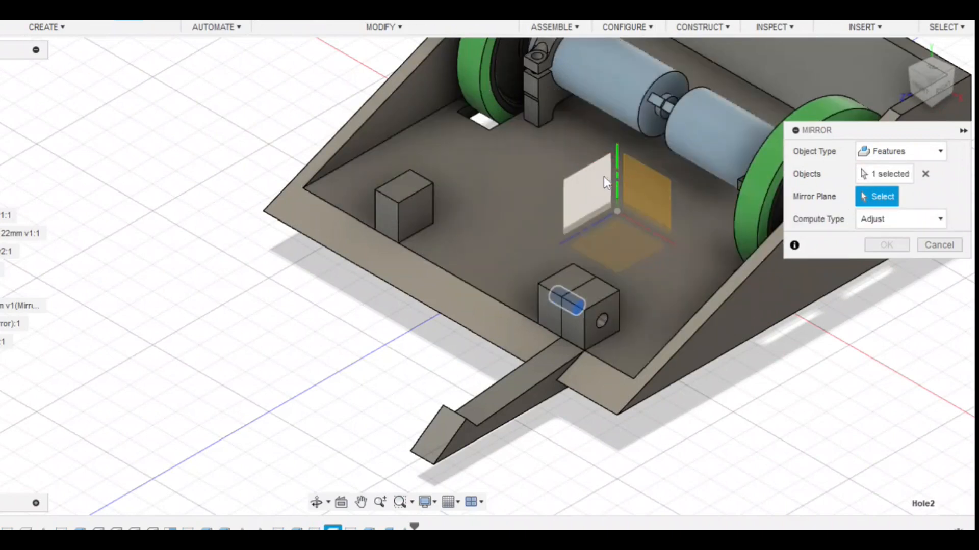
left_click(604, 177)
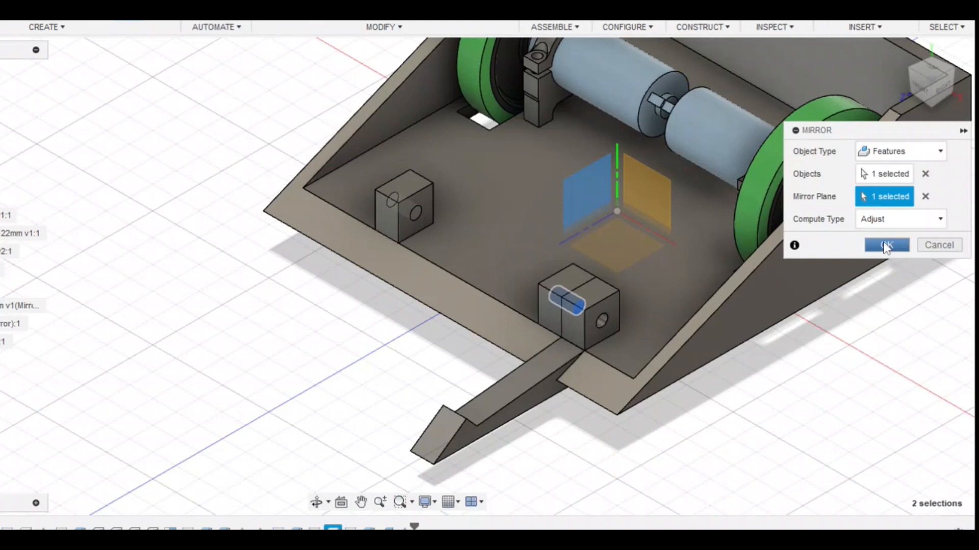
left_click(885, 246)
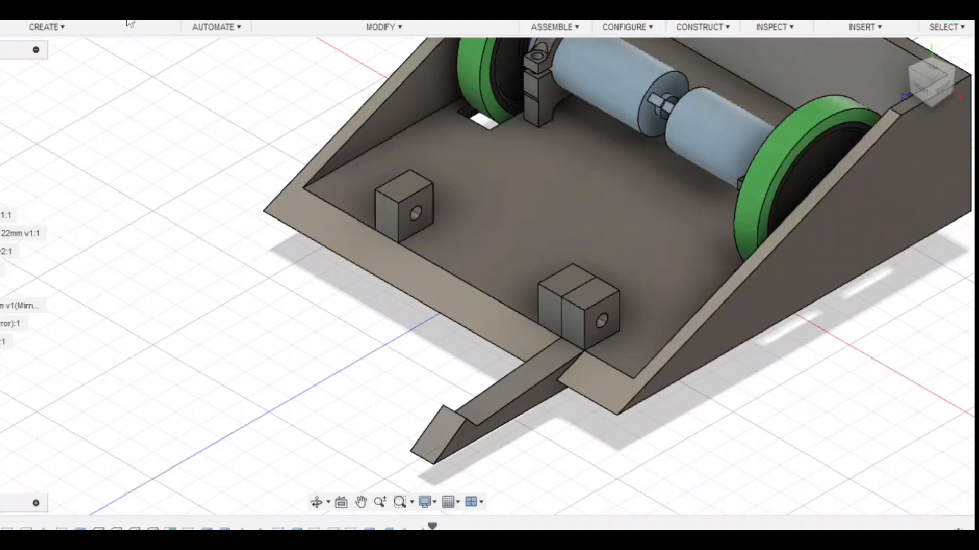
Step: Mirror the Fork-Right body across the YZ centre plane as a new body
left_click(129, 20)
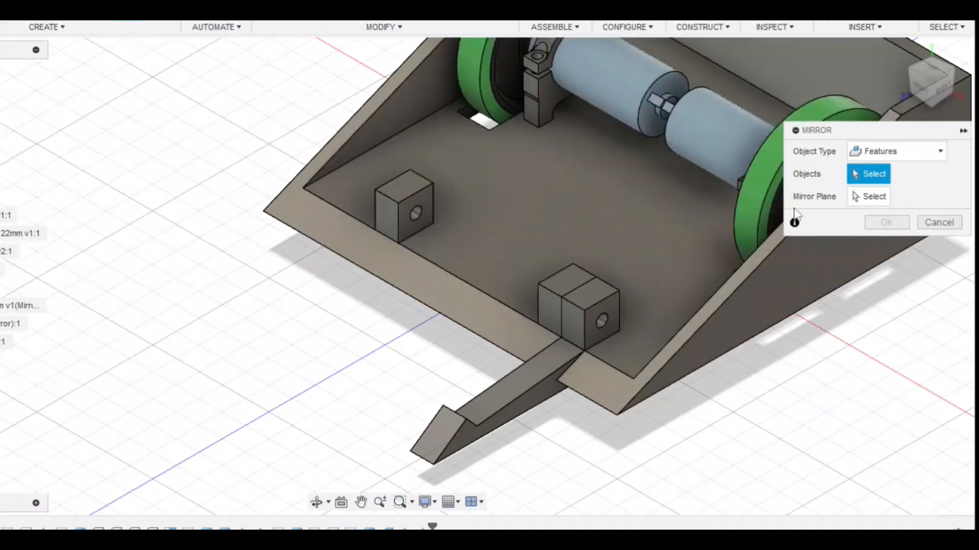
left_click(892, 156)
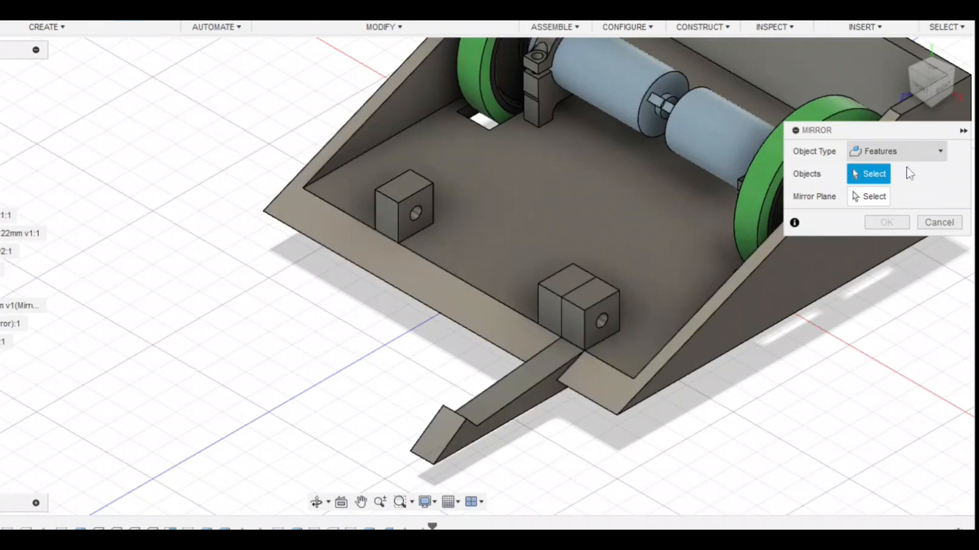
left_click(913, 160)
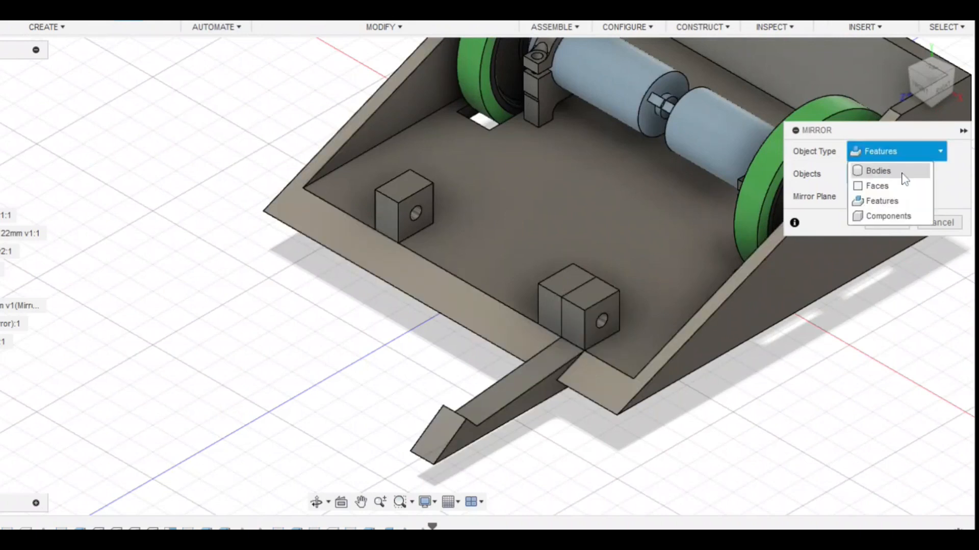
left_click(903, 172)
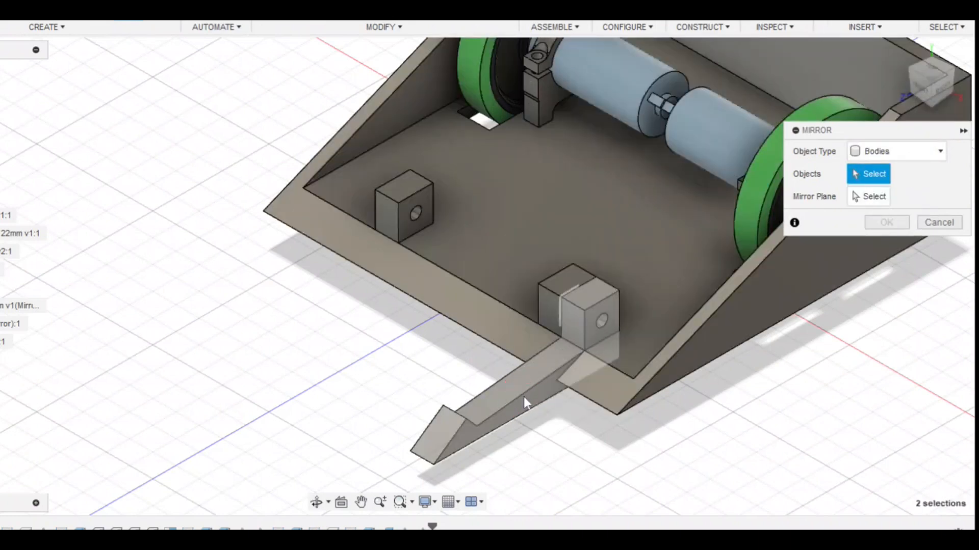
left_click(524, 396)
left_click(871, 199)
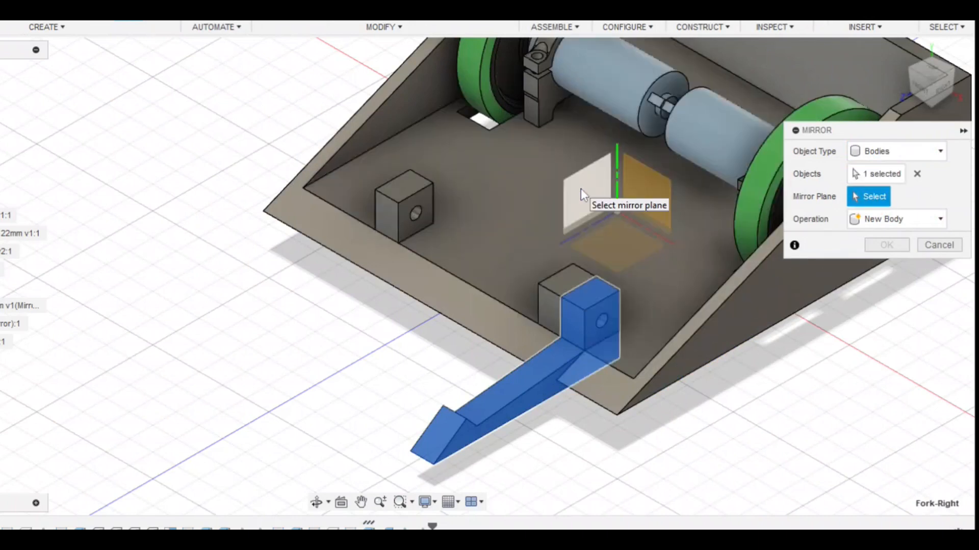
left_click(582, 189)
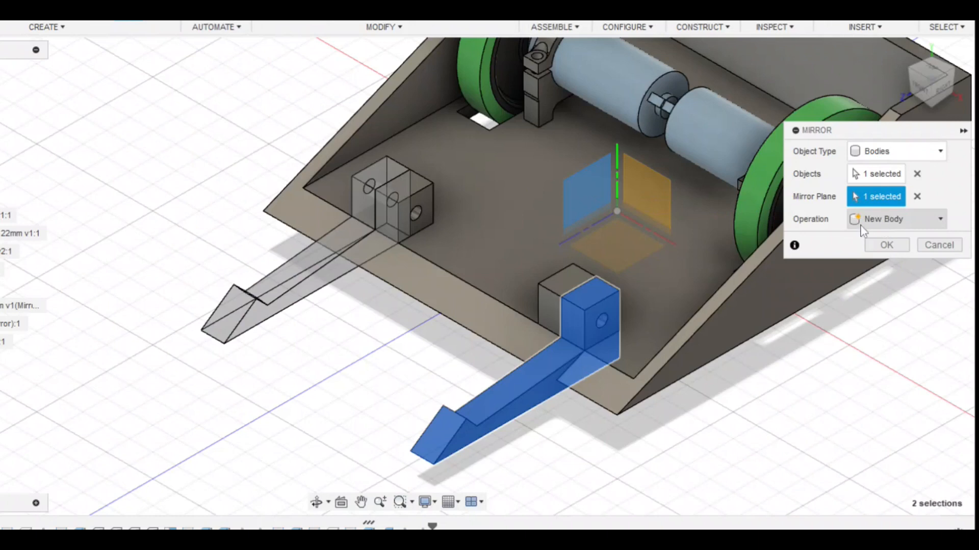
left_click(886, 246)
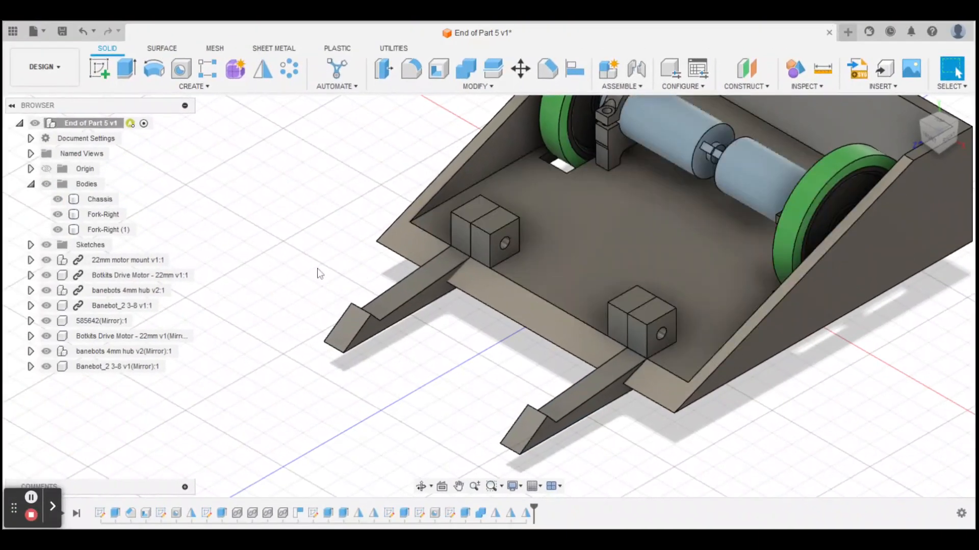
Step: Hide and show the mirrored fork body to check the chassis's front edge beneath it
left_click(457, 265)
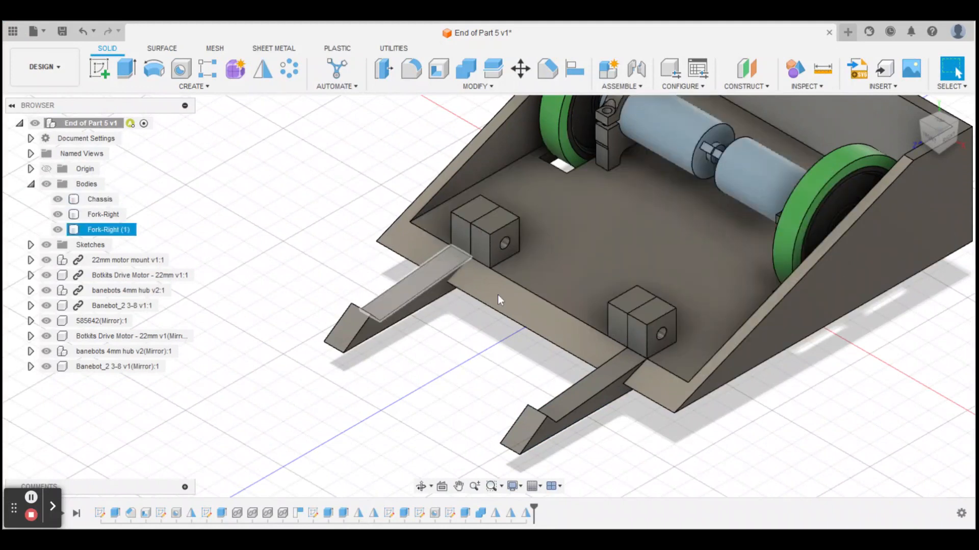
left_click(60, 233)
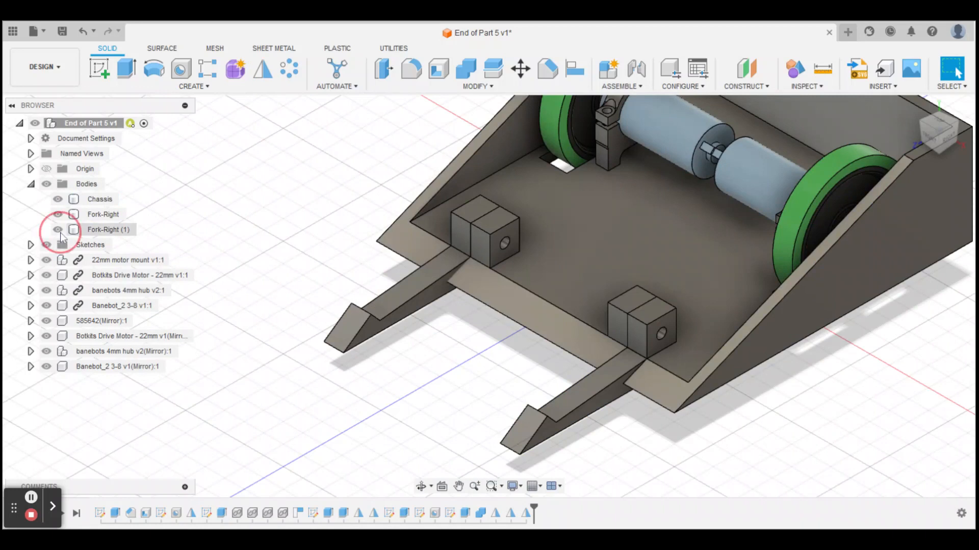
left_click(60, 232)
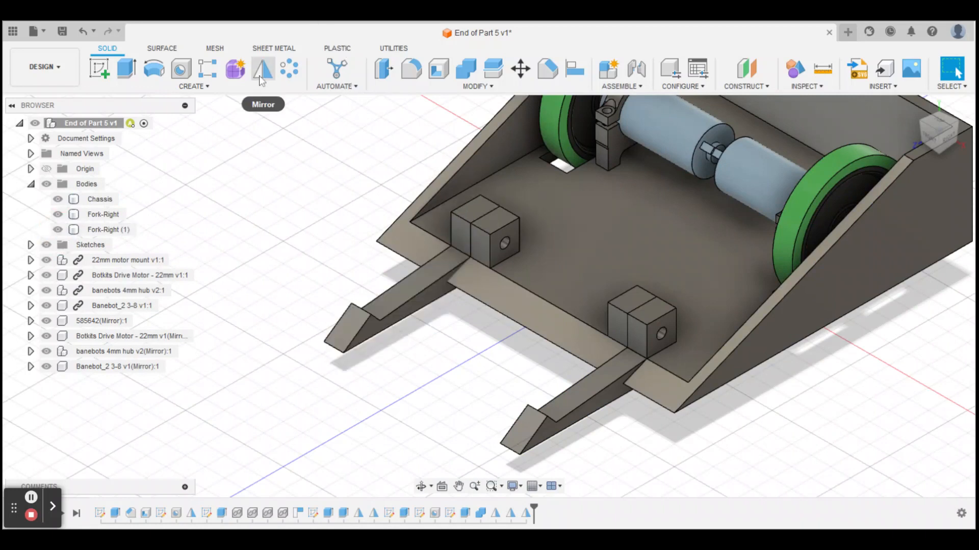
Step: Cut the mirrored fork's shape out of the Chassis body with Combine, keeping the fork as a tool body
left_click(467, 71)
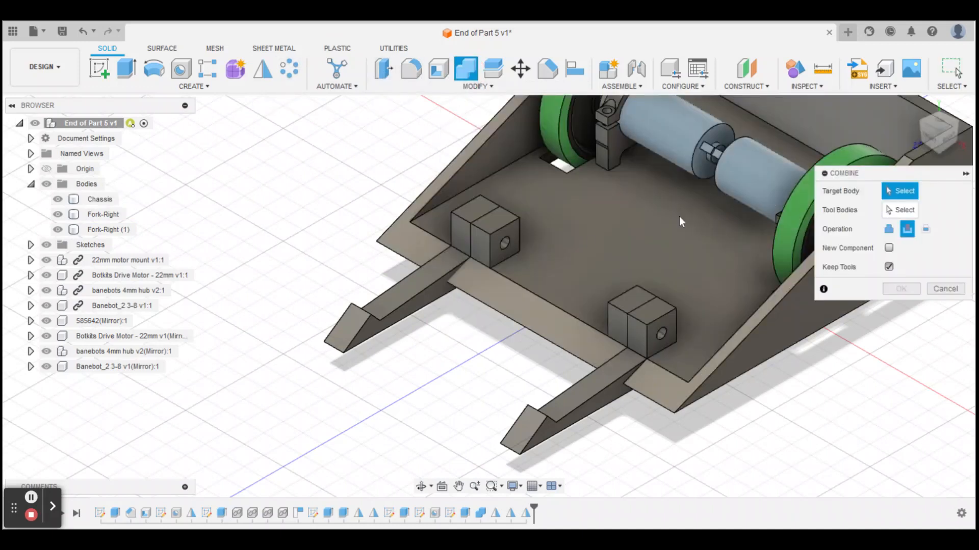
left_click(584, 238)
left_click(585, 239)
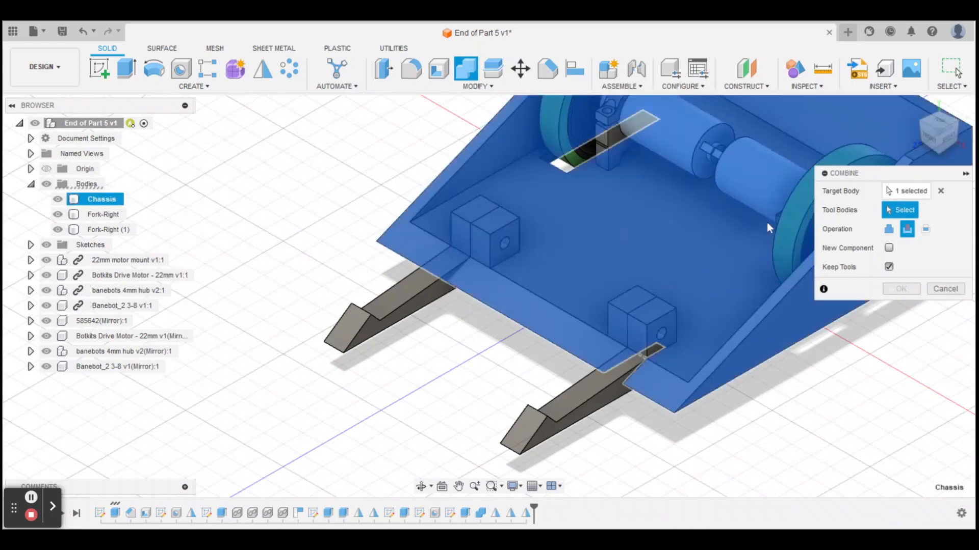
left_click(407, 296)
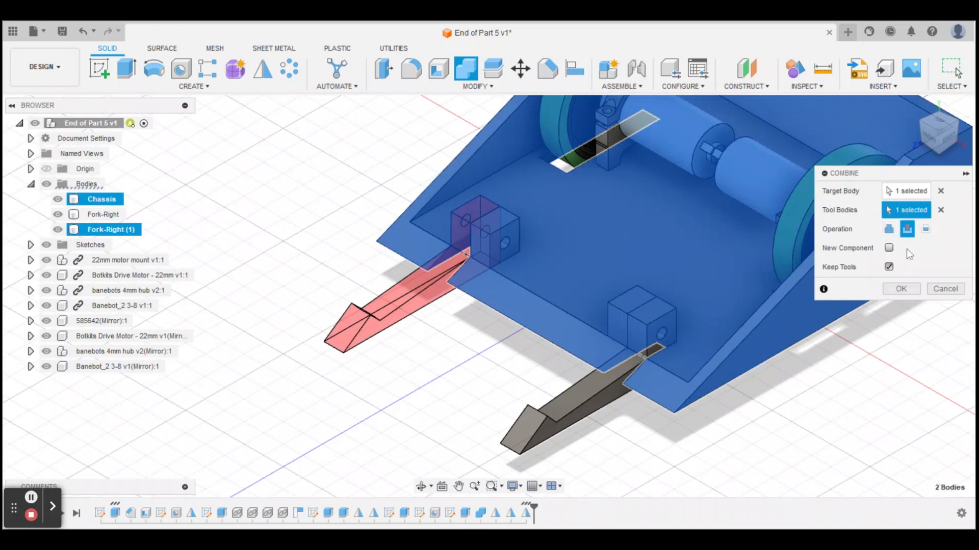
left_click(901, 288)
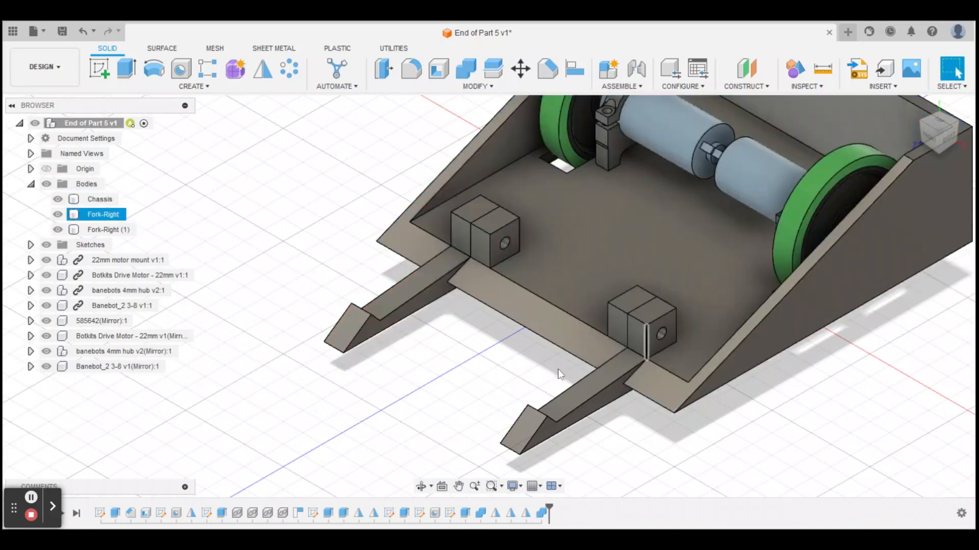
Step: Hide the mirrored fork, examine the slot cut through the chassis's front edge, and show the fork again
left_click_drag(917, 133, 888, 127)
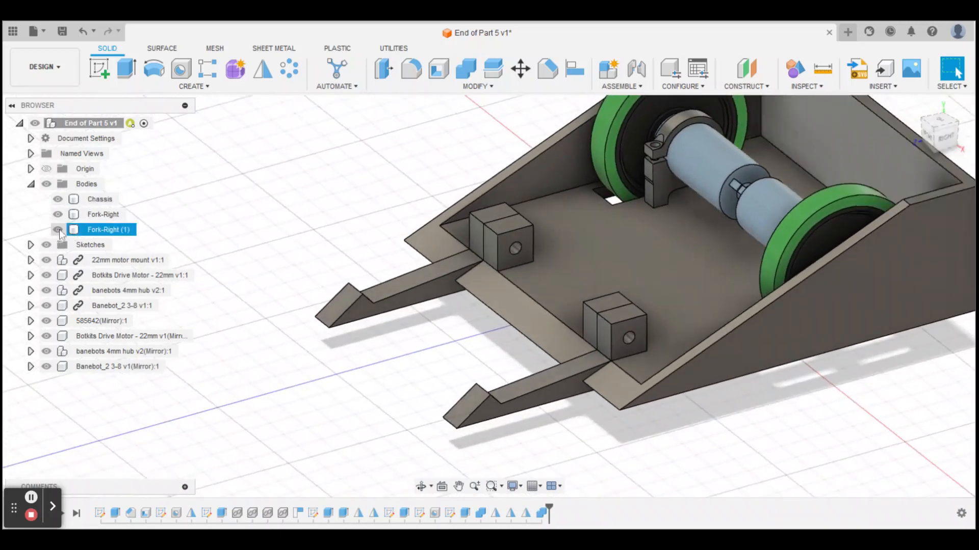
left_click(57, 230)
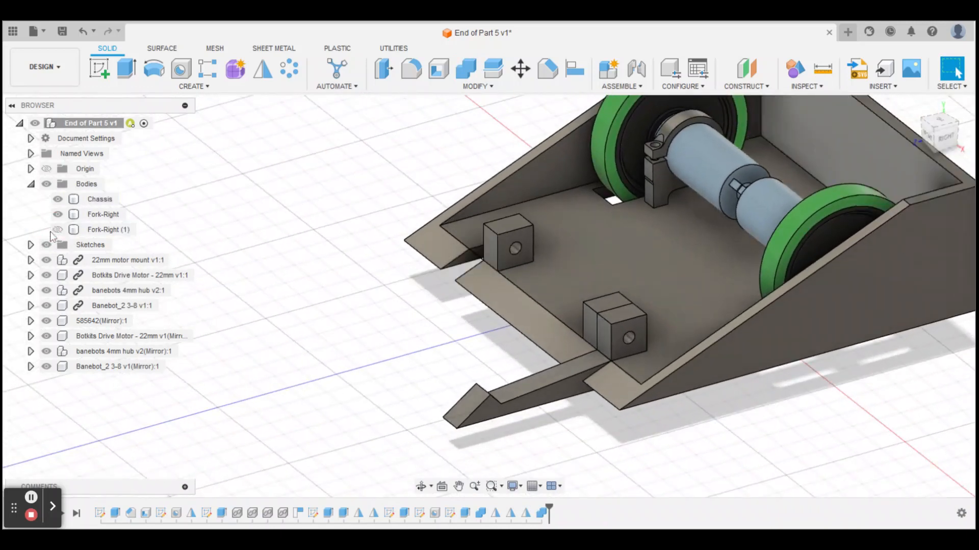
left_click(498, 269)
scroll(472, 264, "up", 3)
scroll(463, 258, "up", 2)
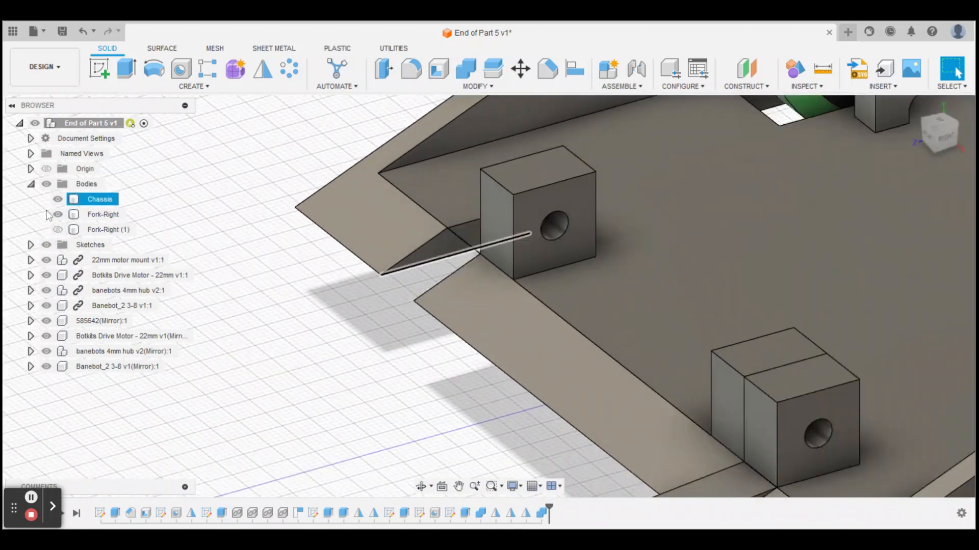
left_click(58, 229)
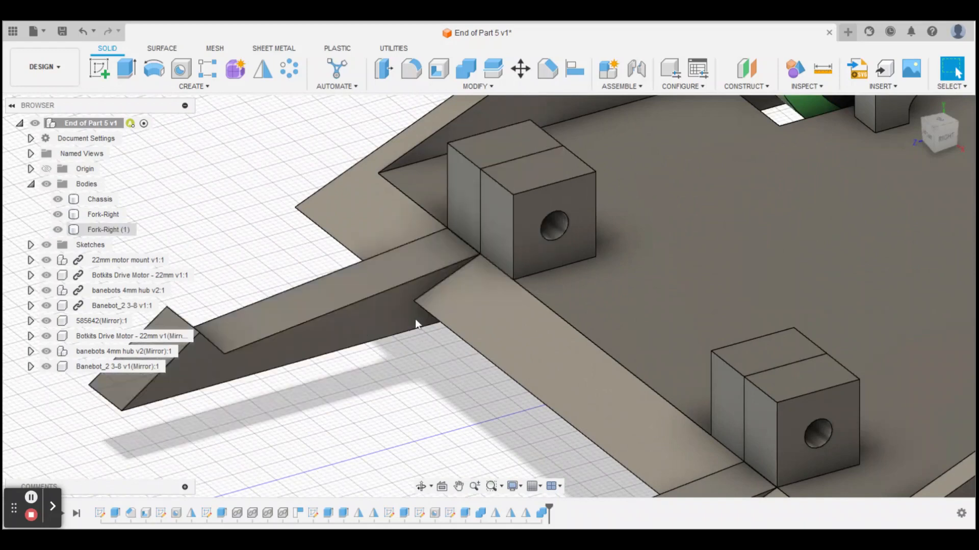
Step: Examine both forks, their mounting blocks and the chassis floor from a wider view
left_click(394, 306)
scroll(394, 305, "down", 3)
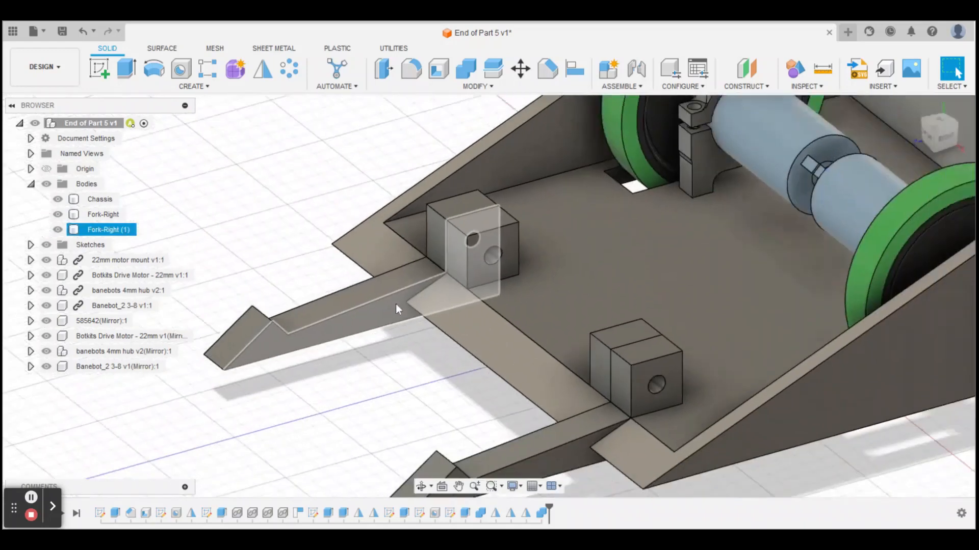
left_click(544, 306)
left_click(339, 317)
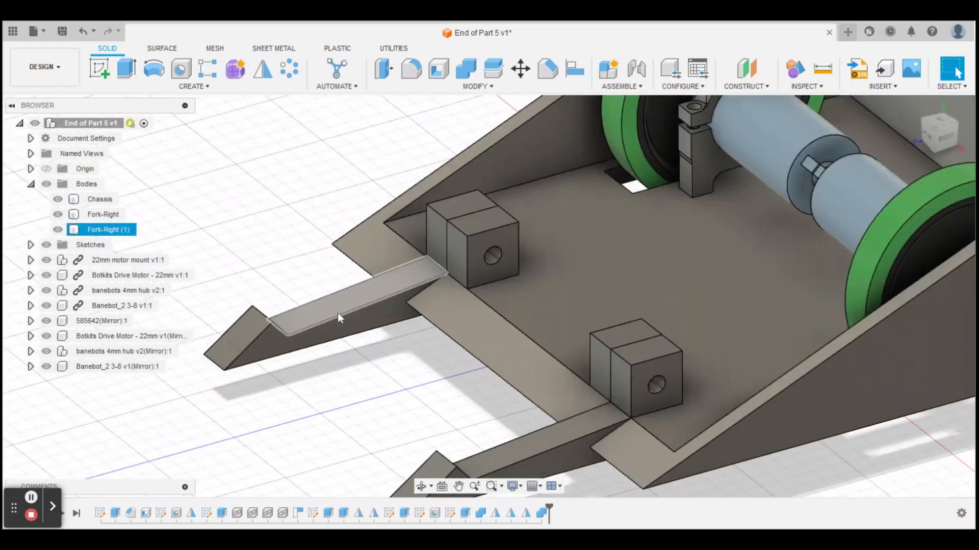
scroll(369, 328, "down", 3)
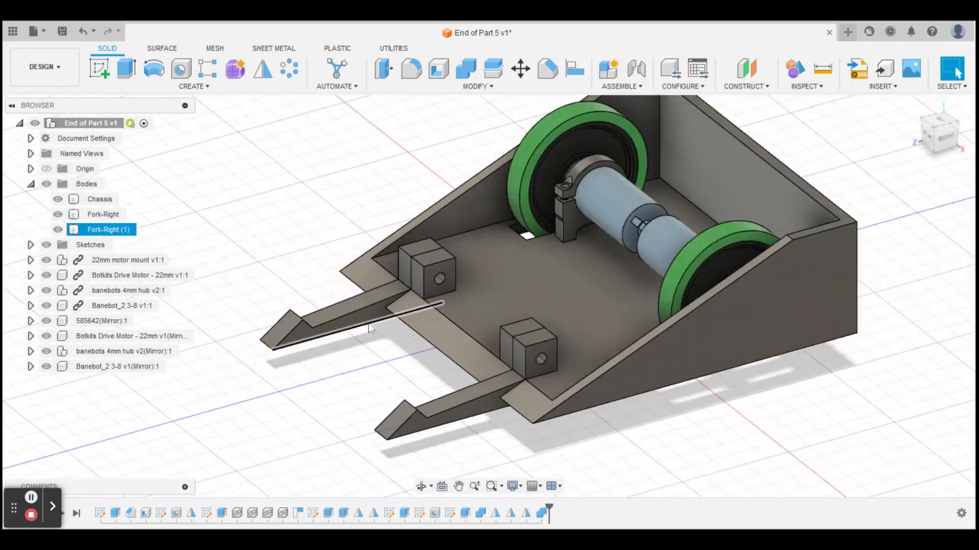
left_click(205, 167)
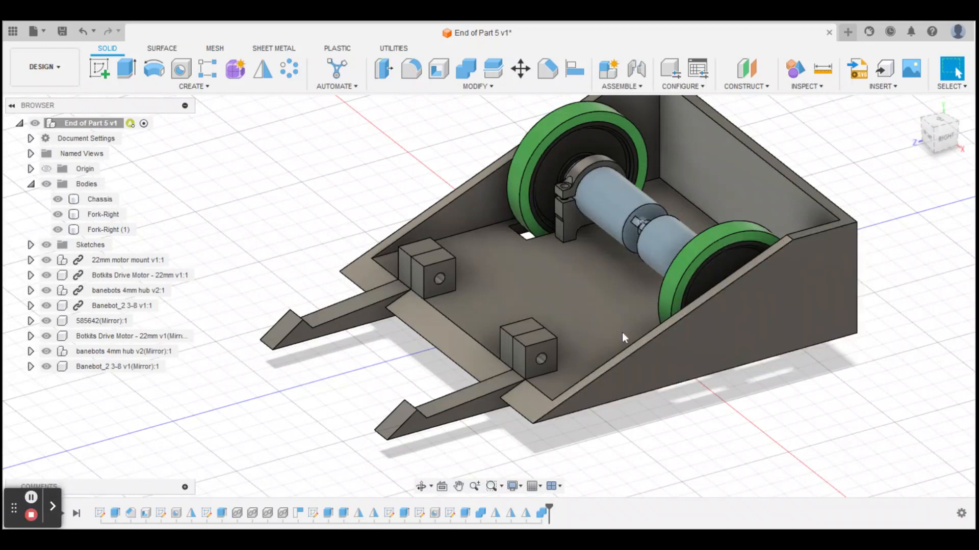
left_click(530, 375)
left_click(612, 349)
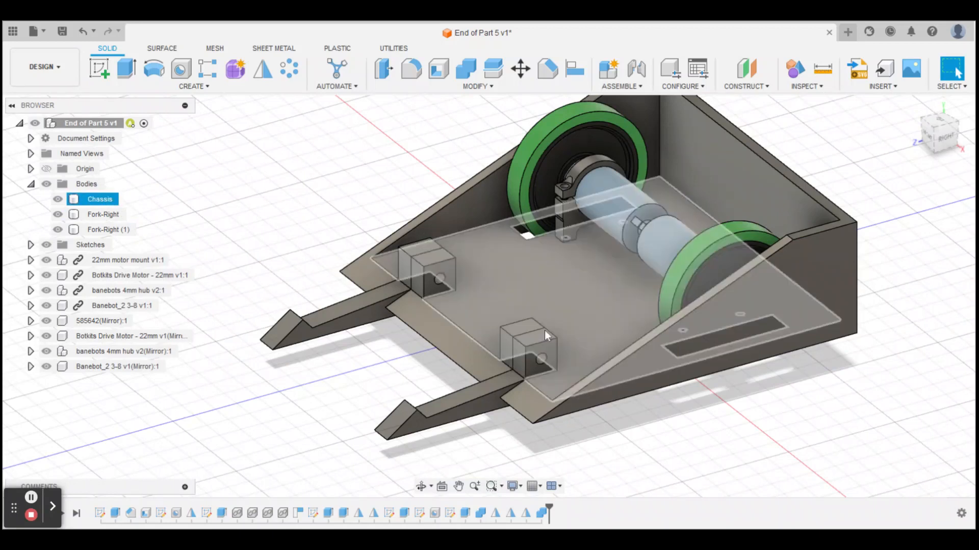